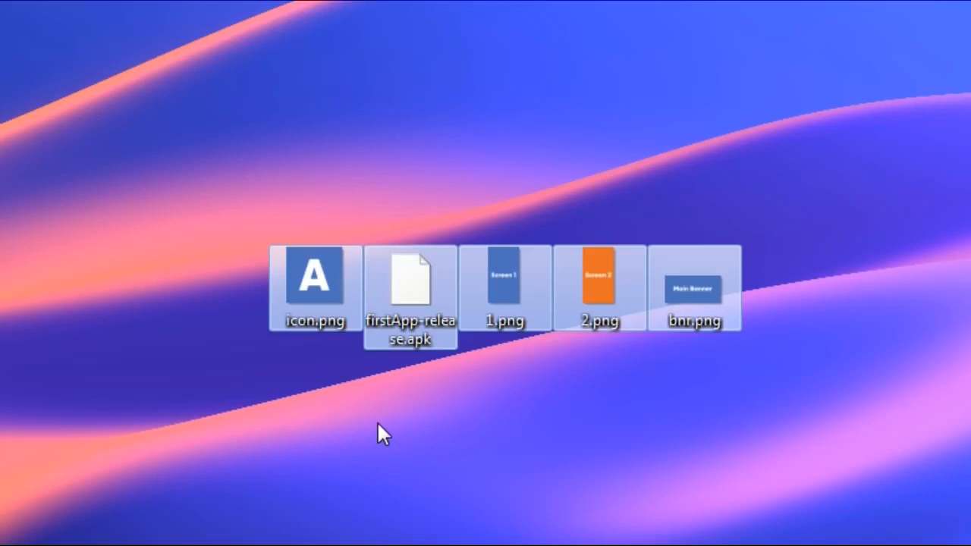
Deselect the five app files (icon, APK, screenshots, banner) on the desktop.
{"action": "left_click", "coordinate": [374, 491]}
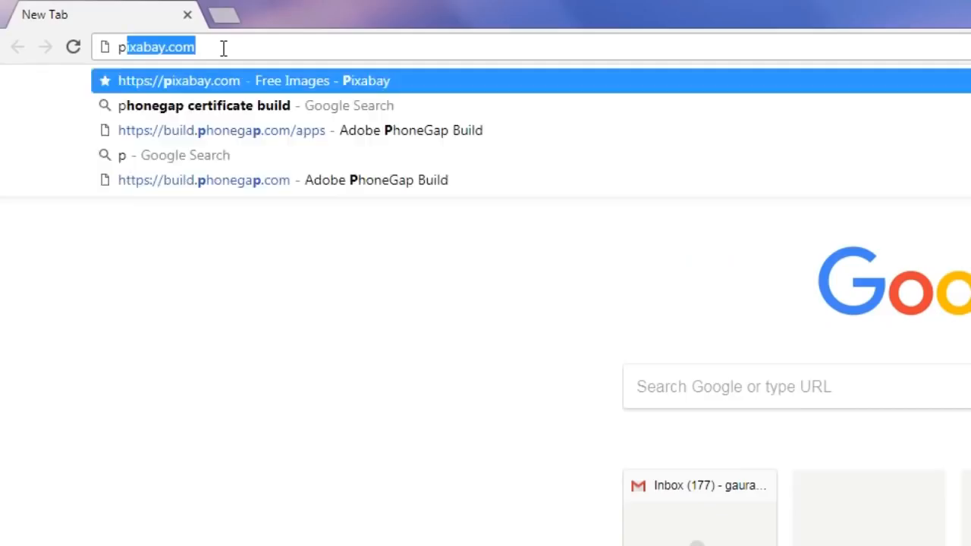
Search Google for 'play store console' and open the Google Play Console result.
{"action": "type", "text": "lay "}
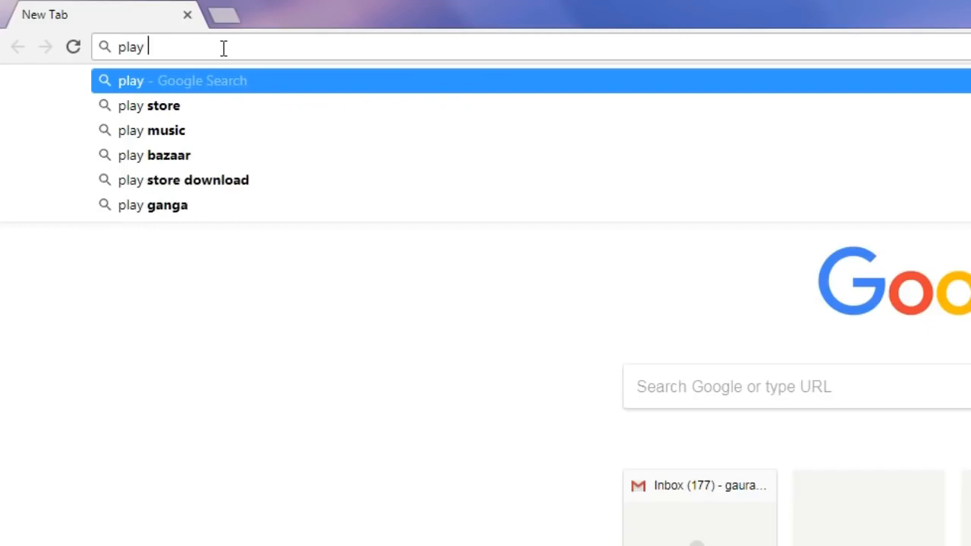
{"action": "type", "text": "store c"}
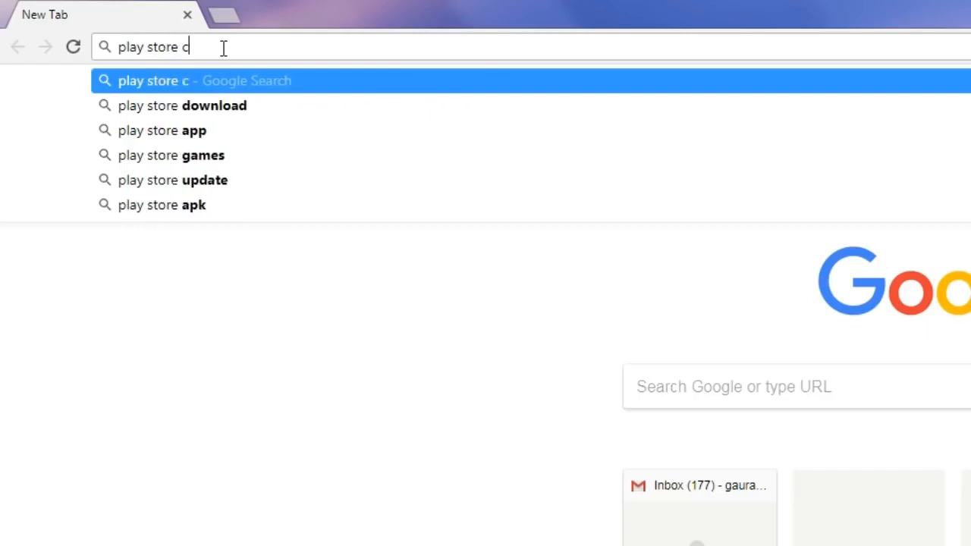
{"action": "type", "text": "onsole"}
{"action": "key", "text": "Return"}
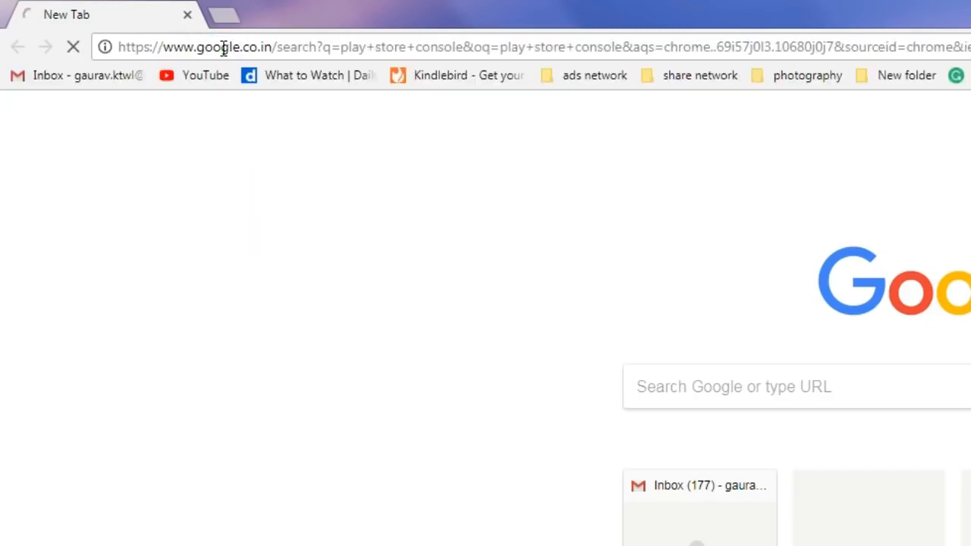
{"action": "left_click", "coordinate": [261, 275]}
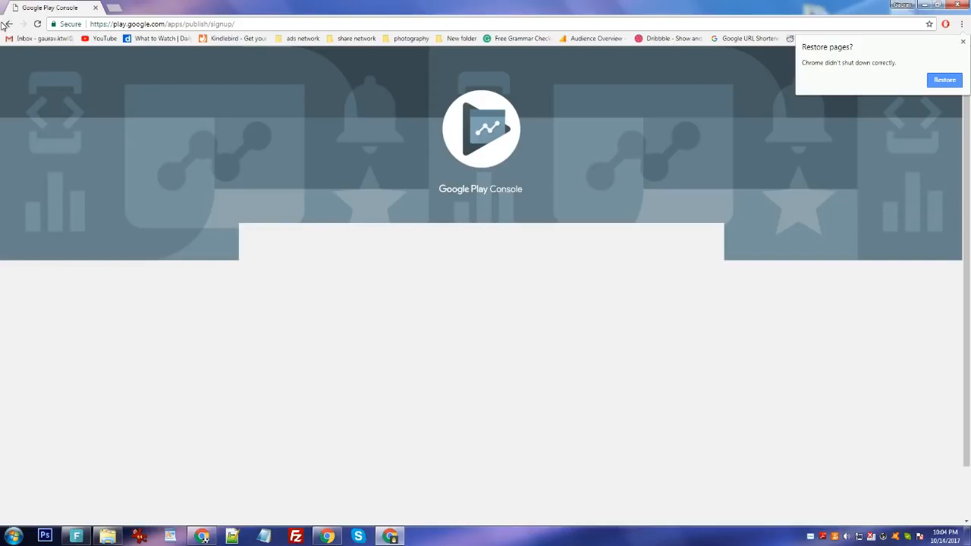
Accept the developer distribution agreement, then dismiss the US$25.00 registration fee dialog unpaid.
{"action": "scroll", "coordinate": [165, 184], "scroll_direction": "down", "scroll_amount": 2}
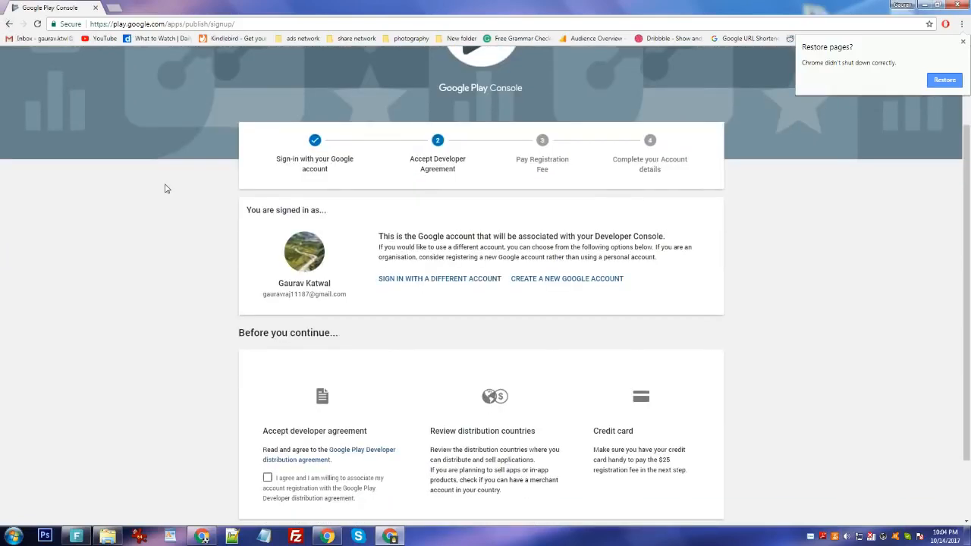
{"action": "scroll", "coordinate": [164, 188], "scroll_direction": "down", "scroll_amount": 2}
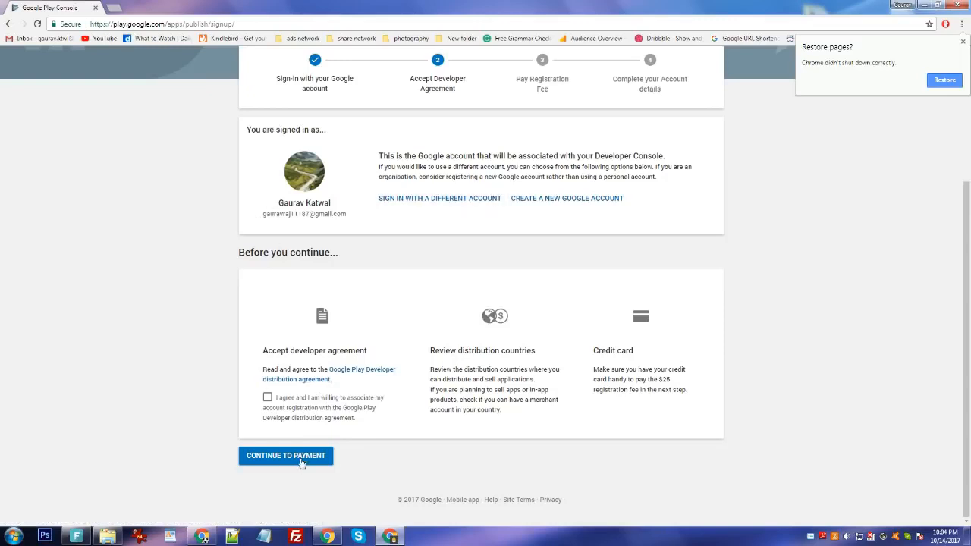
{"action": "left_click", "coordinate": [267, 399]}
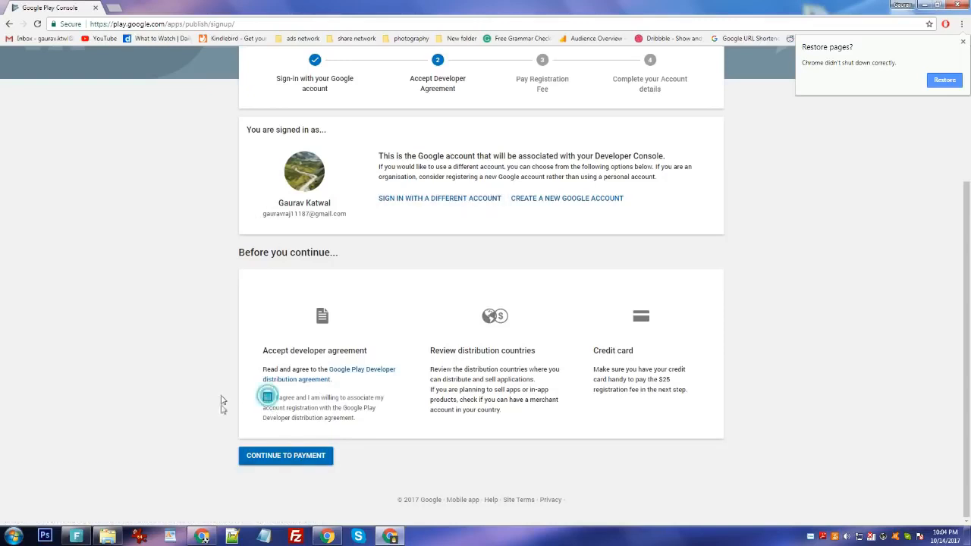
{"action": "left_click", "coordinate": [313, 459]}
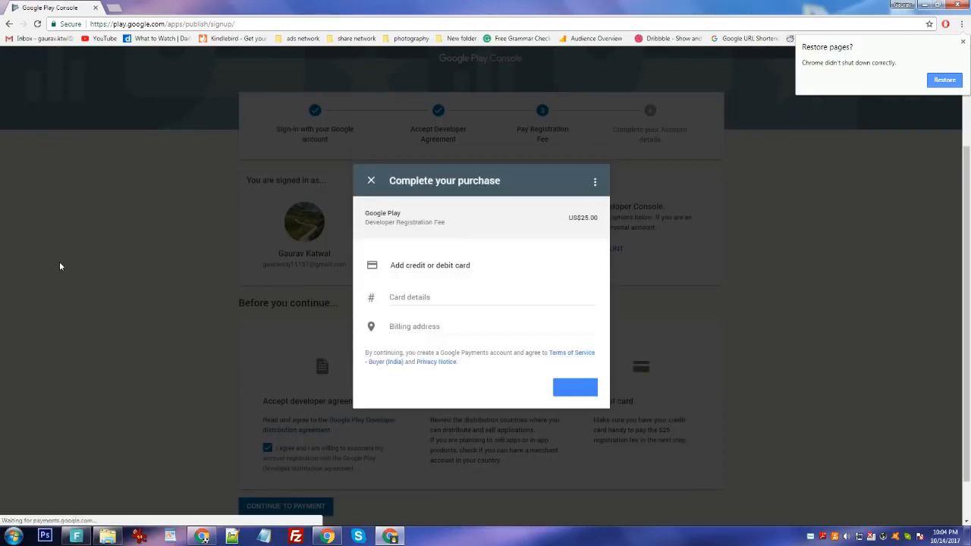
{"action": "left_click", "coordinate": [496, 193]}
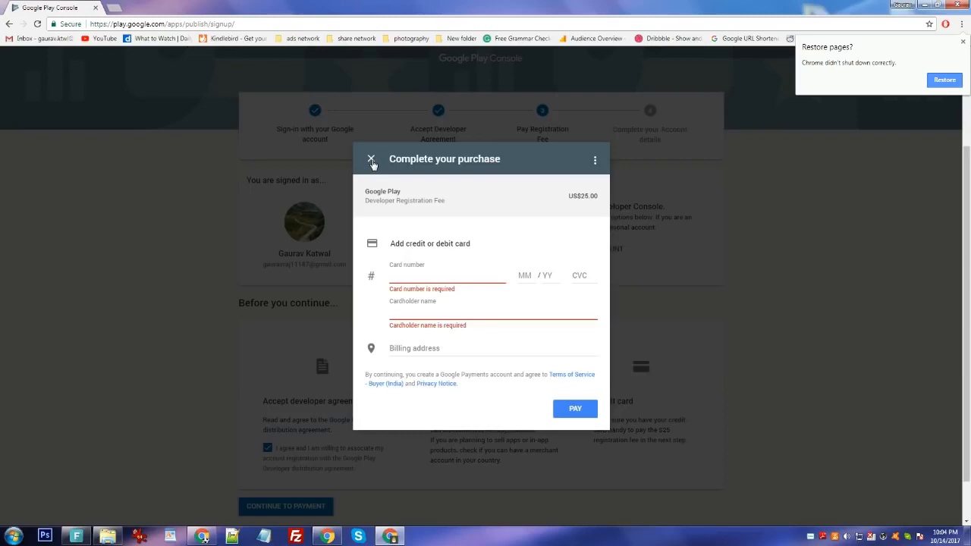
{"action": "left_click", "coordinate": [371, 160]}
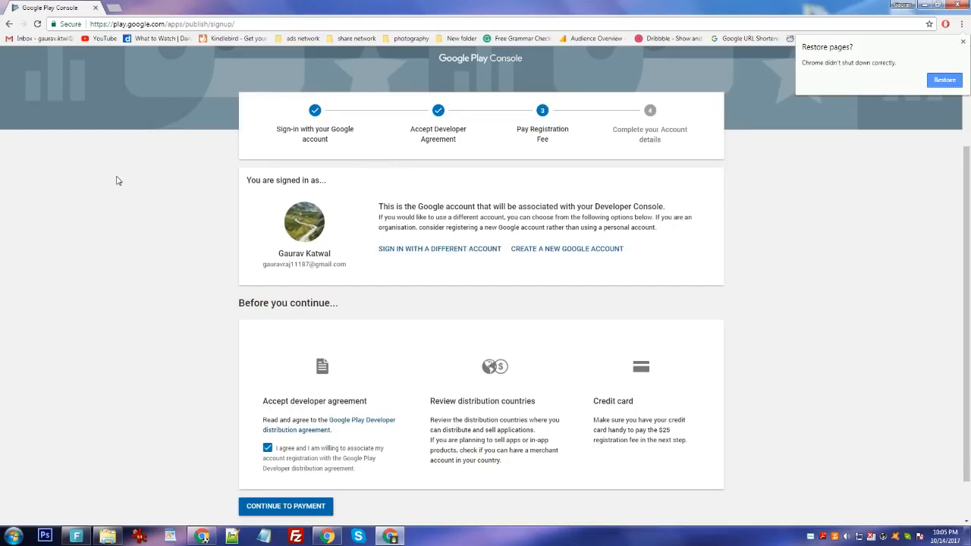
Reopen the Play Console in a new window and create a draft app titled 'TestApp'.
{"action": "key", "text": "alt+Left"}
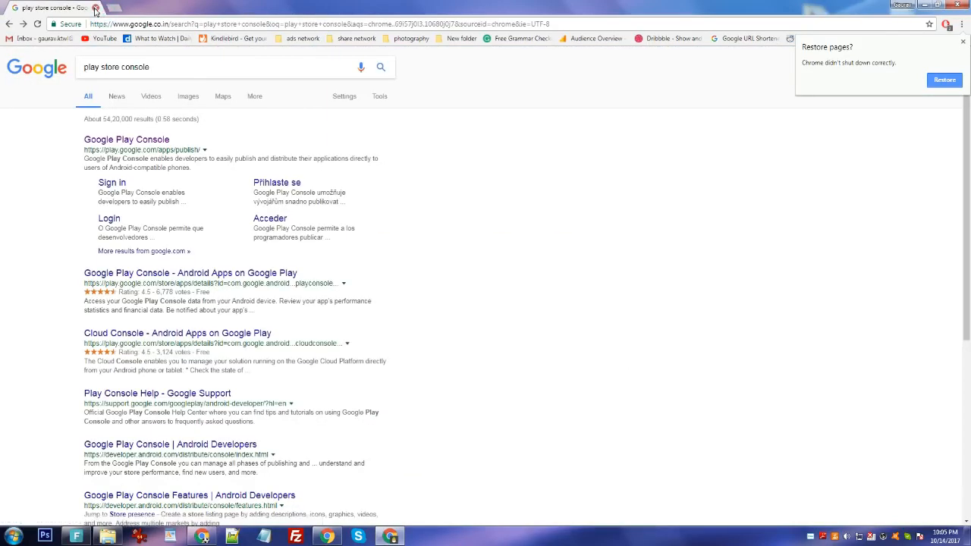
{"action": "left_click", "coordinate": [95, 9]}
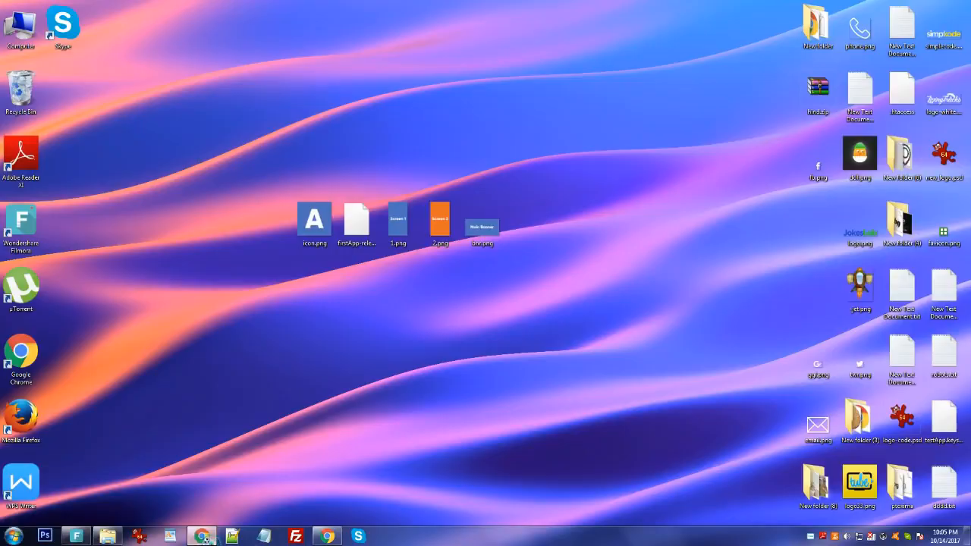
{"action": "left_click", "coordinate": [203, 536]}
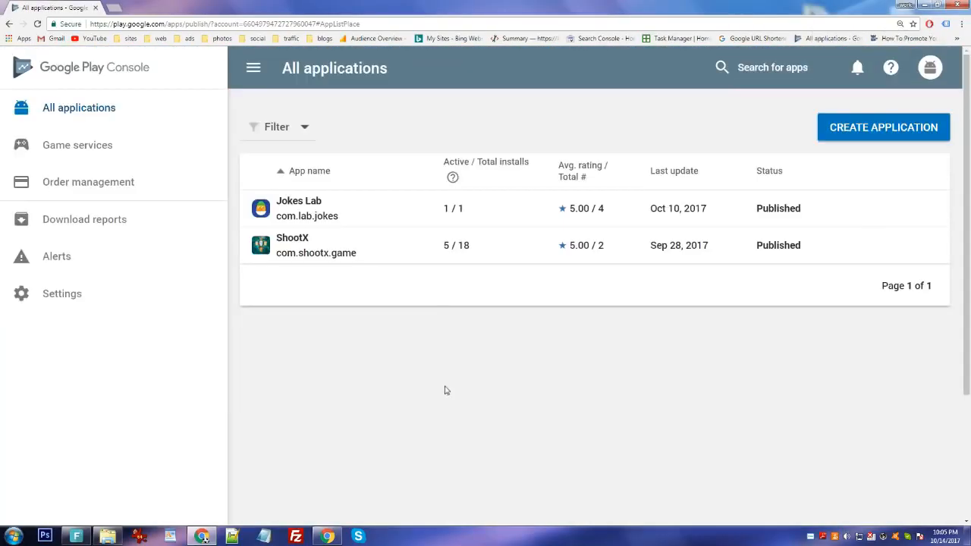
{"action": "left_click", "coordinate": [898, 130]}
{"action": "left_click", "coordinate": [337, 318]}
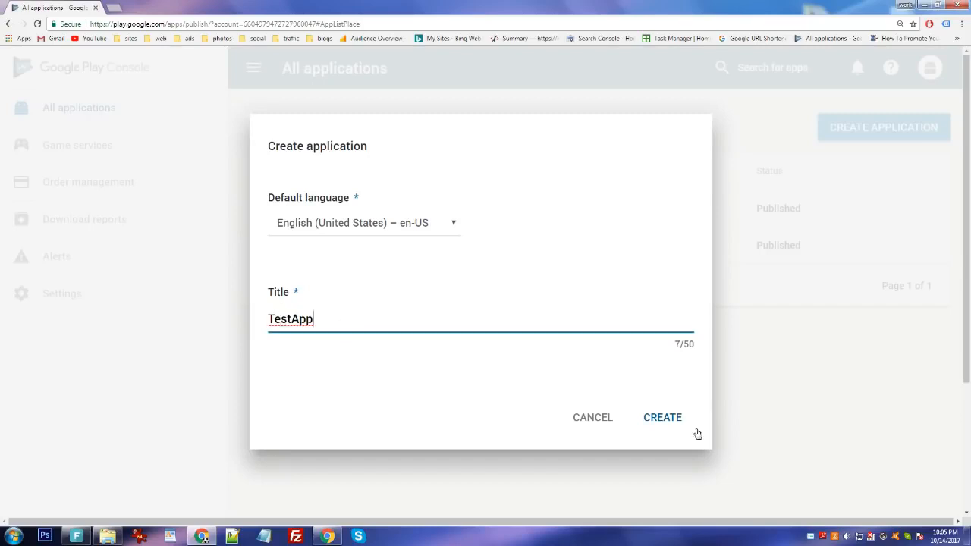
{"action": "left_click", "coordinate": [677, 418]}
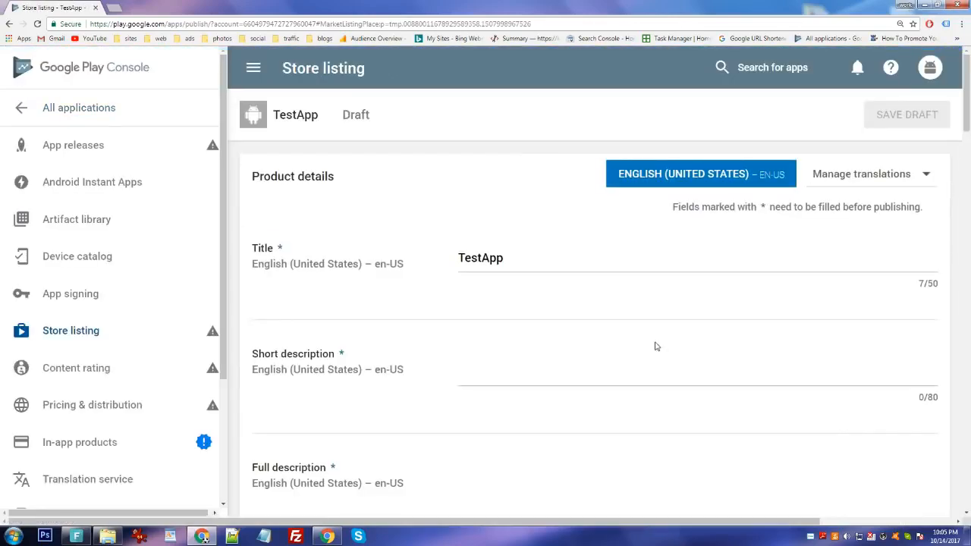
Enter short description 'Some description' and full description 'Enter full description'.
{"action": "left_click", "coordinate": [500, 376]}
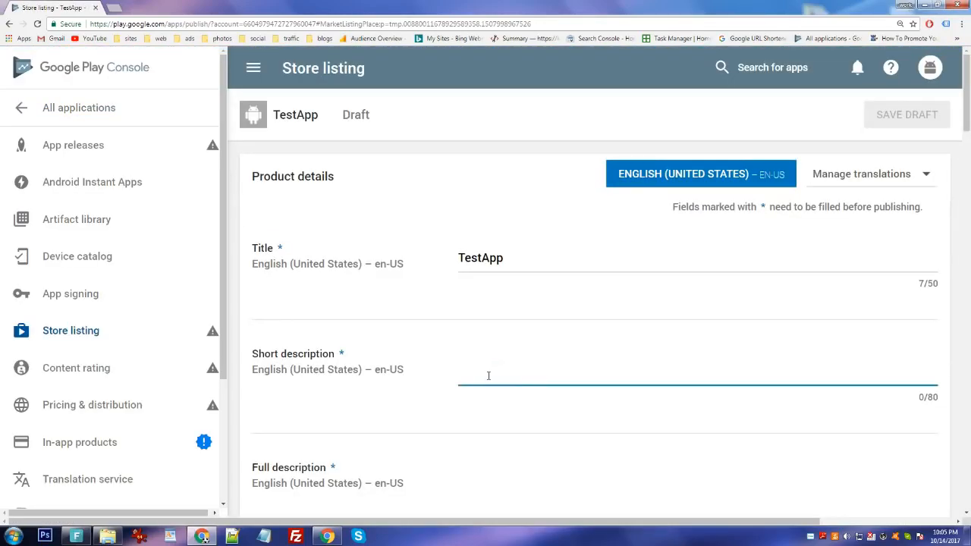
{"action": "type", "text": "Some description"}
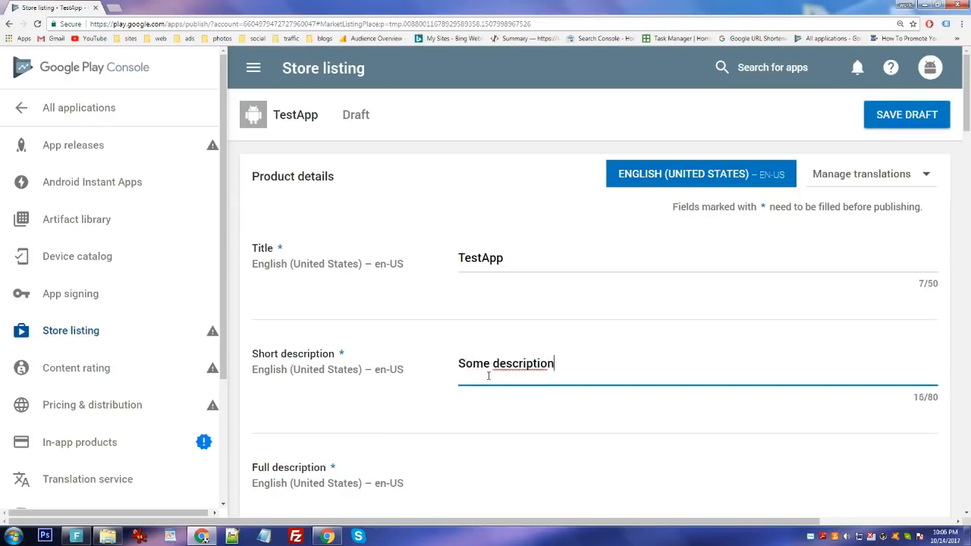
{"action": "scroll", "coordinate": [493, 368], "scroll_direction": "down", "scroll_amount": 3}
{"action": "left_click", "coordinate": [540, 350]}
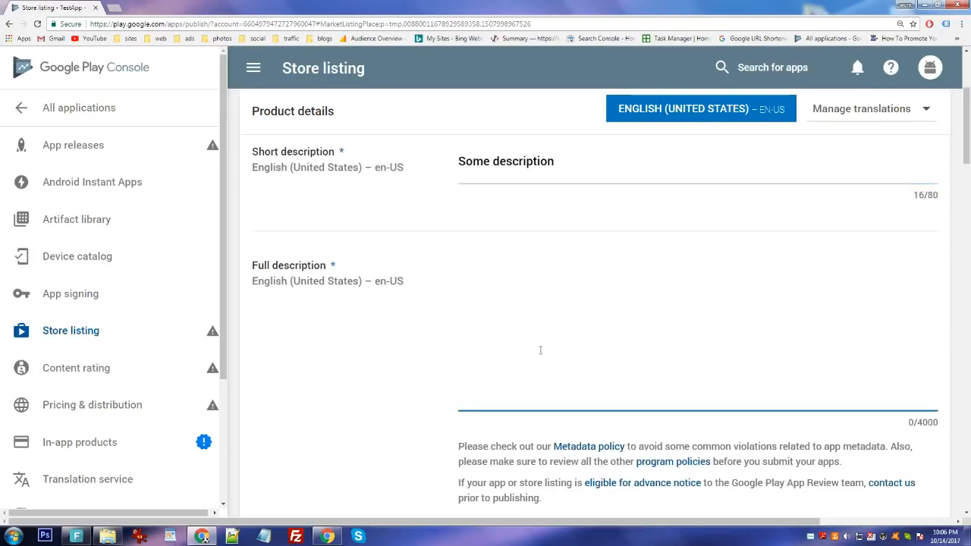
{"action": "type", "text": "Enter full description"}
{"action": "scroll", "coordinate": [301, 348], "scroll_direction": "down", "scroll_amount": 2}
{"action": "scroll", "coordinate": [369, 349], "scroll_direction": "up", "scroll_amount": 1}
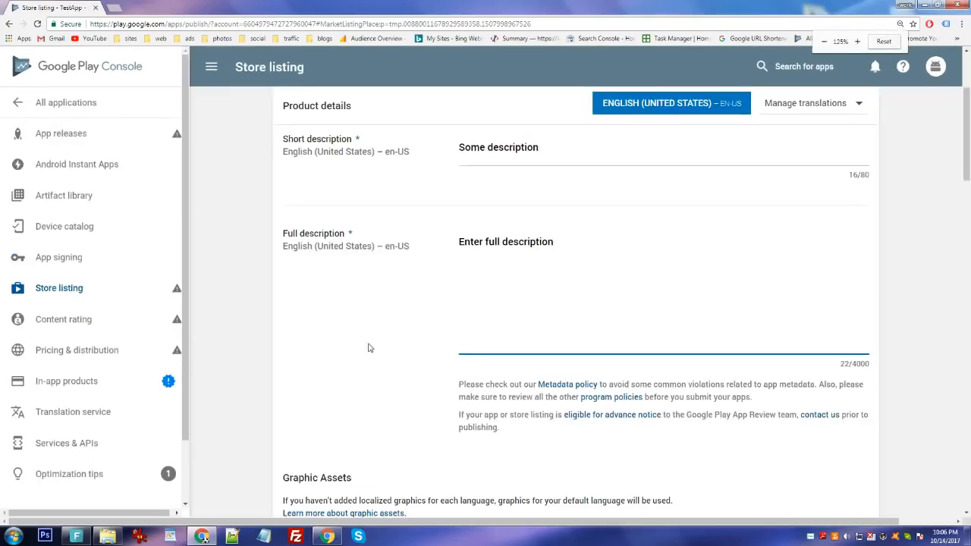
{"action": "scroll", "coordinate": [385, 354], "scroll_direction": "down", "scroll_amount": 1}
{"action": "scroll", "coordinate": [384, 353], "scroll_direction": "down", "scroll_amount": 6}
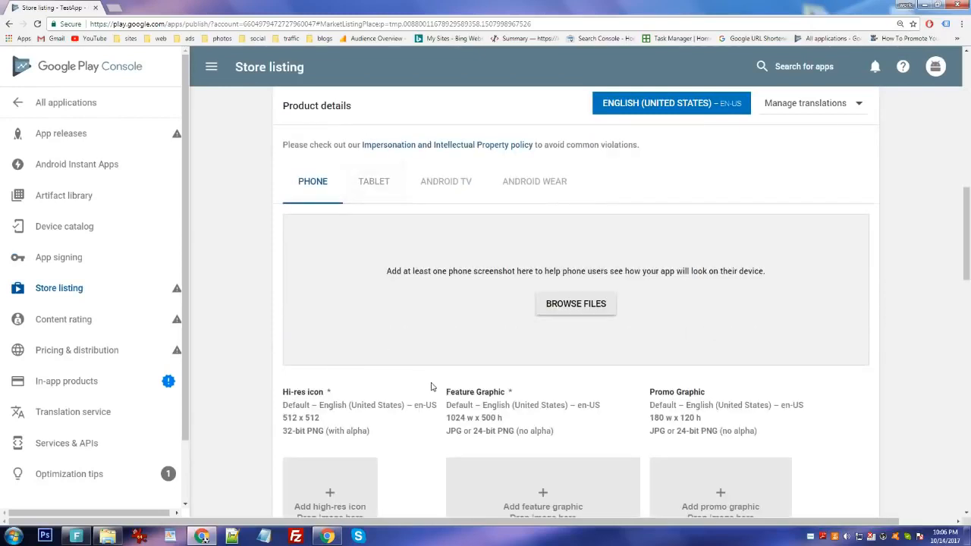
Upload 1.png and 2.png from the Desktop as phone screenshots.
{"action": "left_click", "coordinate": [576, 305]}
{"action": "left_click", "coordinate": [40, 69]}
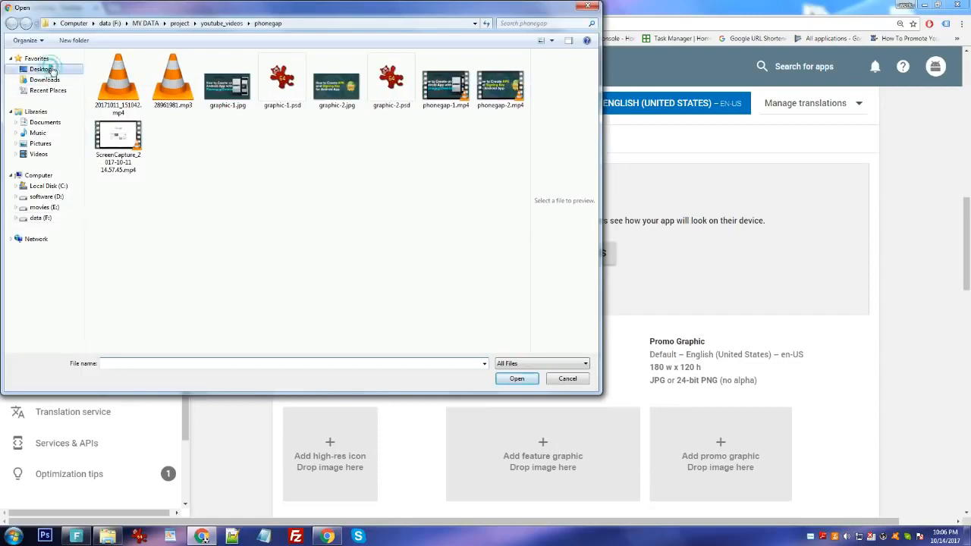
{"action": "left_click", "coordinate": [418, 260]}
{"action": "scroll", "coordinate": [420, 258], "scroll_direction": "down", "scroll_amount": 3}
{"action": "left_click", "coordinate": [152, 156]}
{"action": "left_click", "coordinate": [265, 150], "text": "ctrl"}
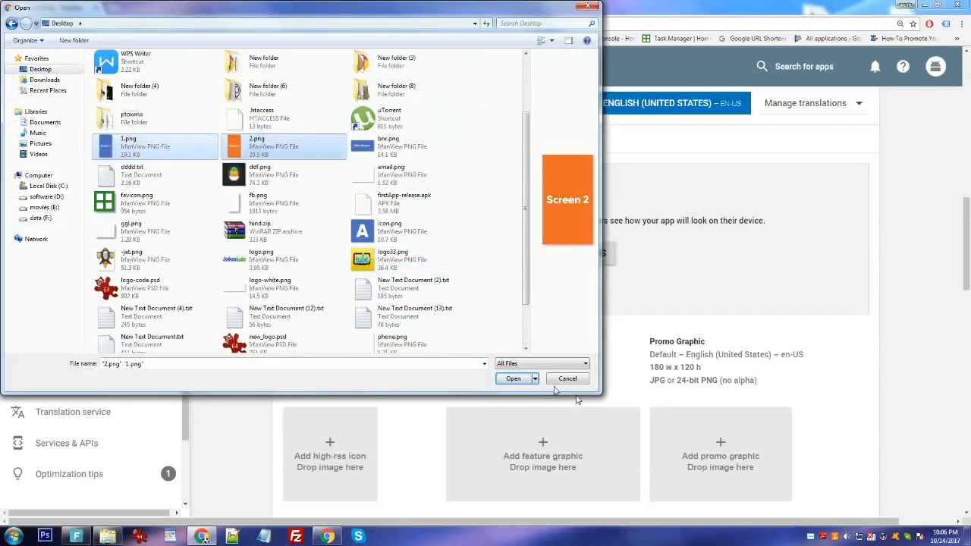
{"action": "left_click", "coordinate": [514, 378]}
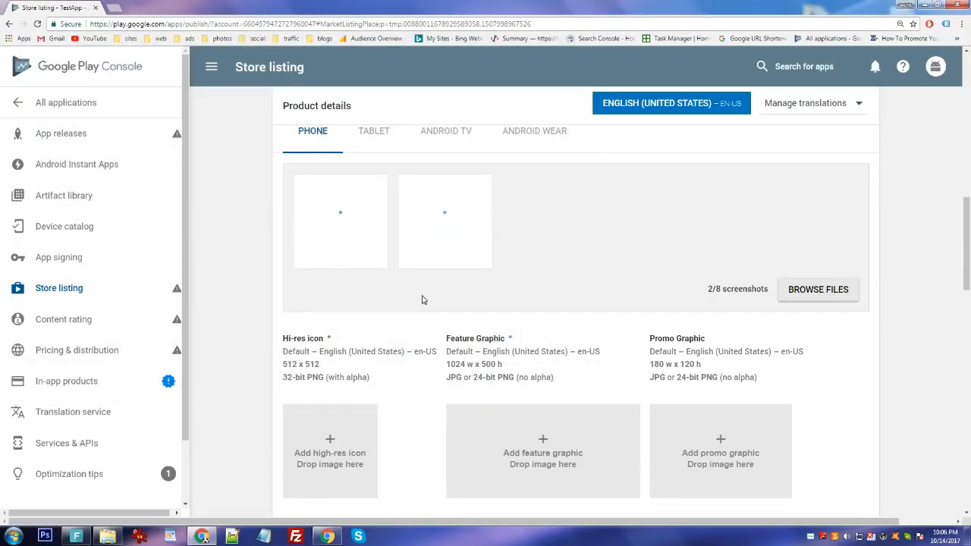
Upload icon.png as the hi-res icon.
{"action": "scroll", "coordinate": [422, 300], "scroll_direction": "down", "scroll_amount": 2}
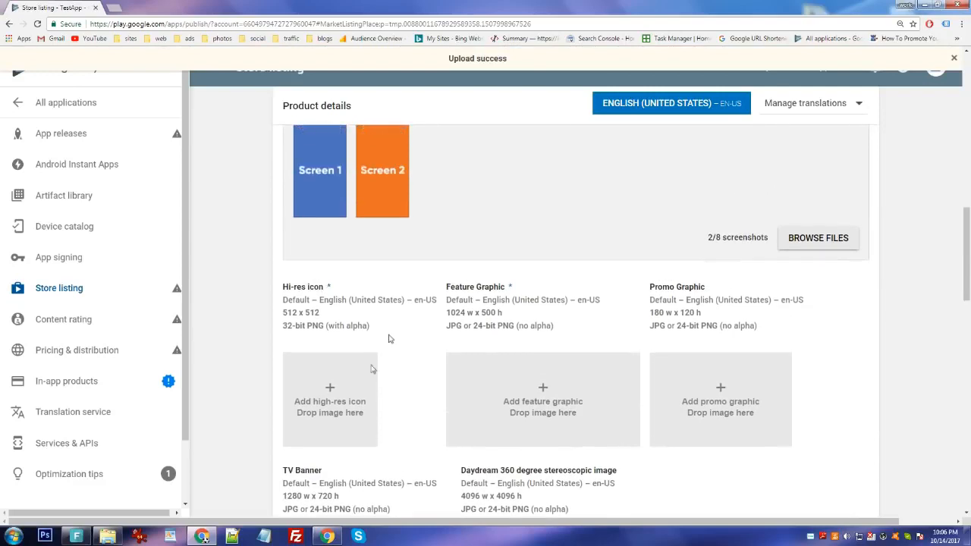
{"action": "left_click", "coordinate": [322, 393]}
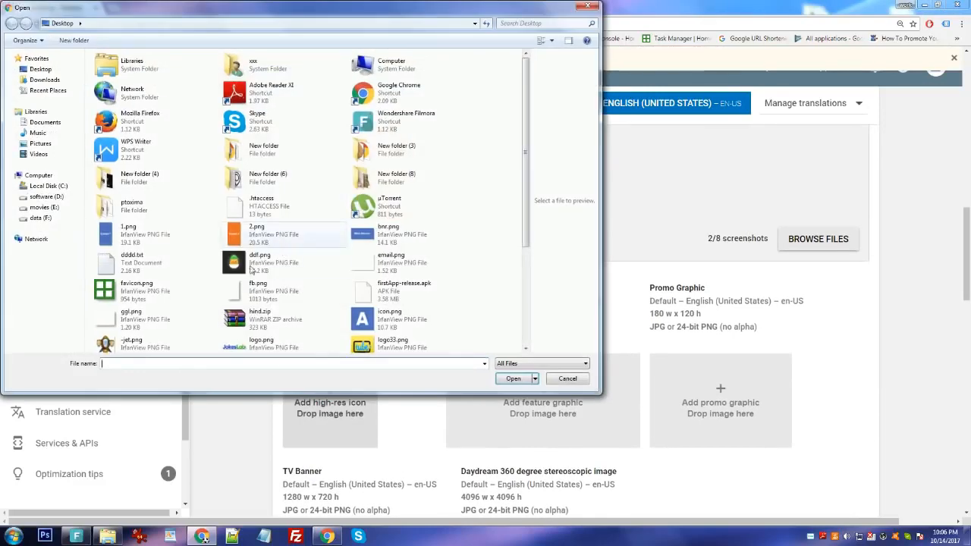
{"action": "left_click", "coordinate": [390, 315]}
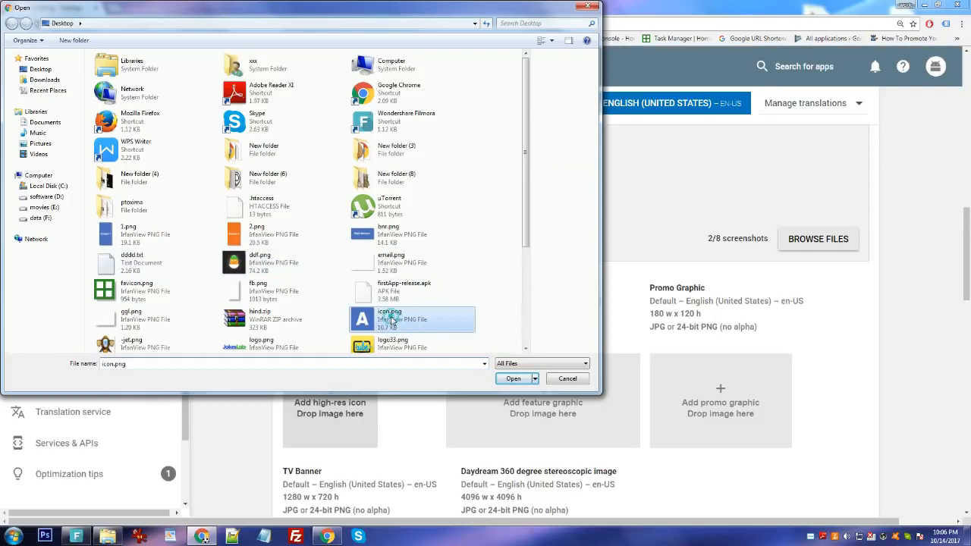
{"action": "left_click", "coordinate": [513, 378]}
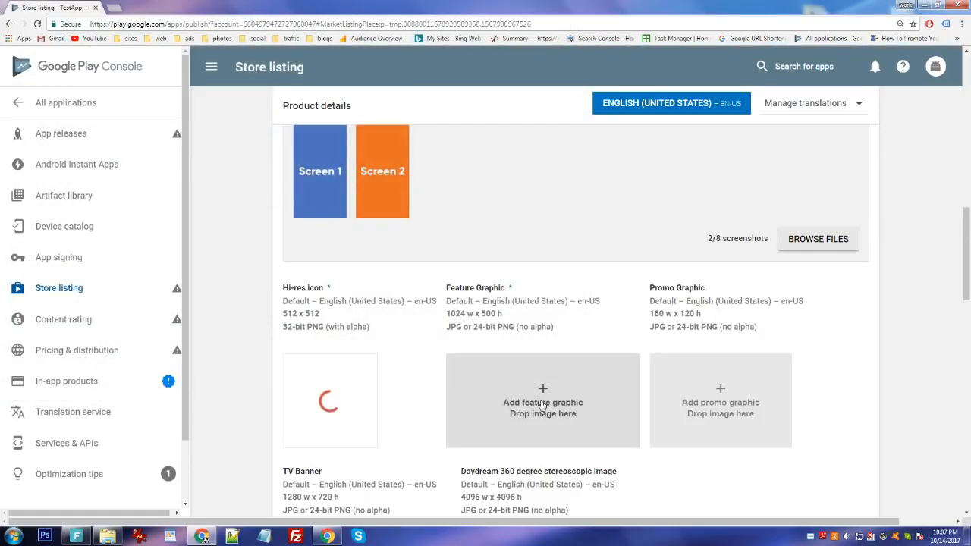
Upload bnr.png as the feature graphic.
{"action": "scroll", "coordinate": [427, 362], "scroll_direction": "down", "scroll_amount": 1}
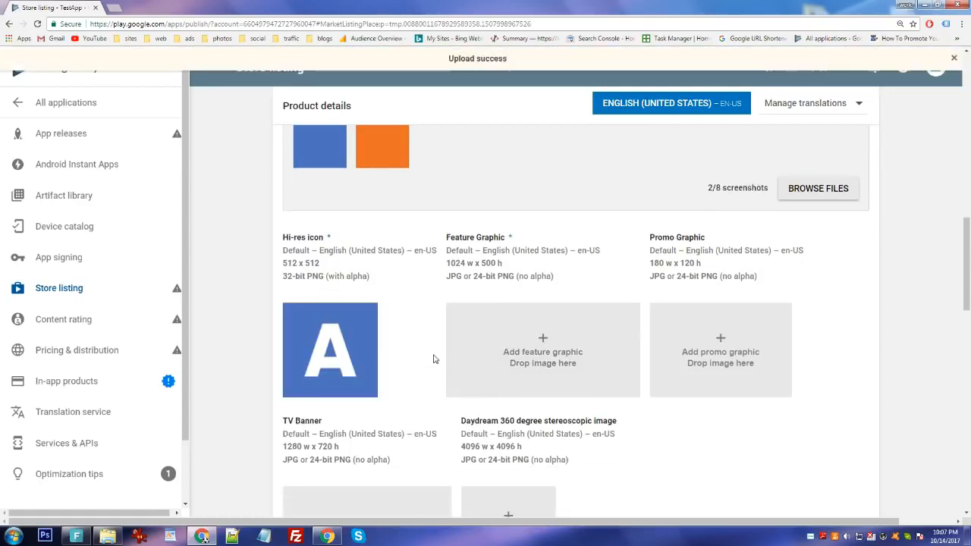
{"action": "left_click", "coordinate": [460, 368]}
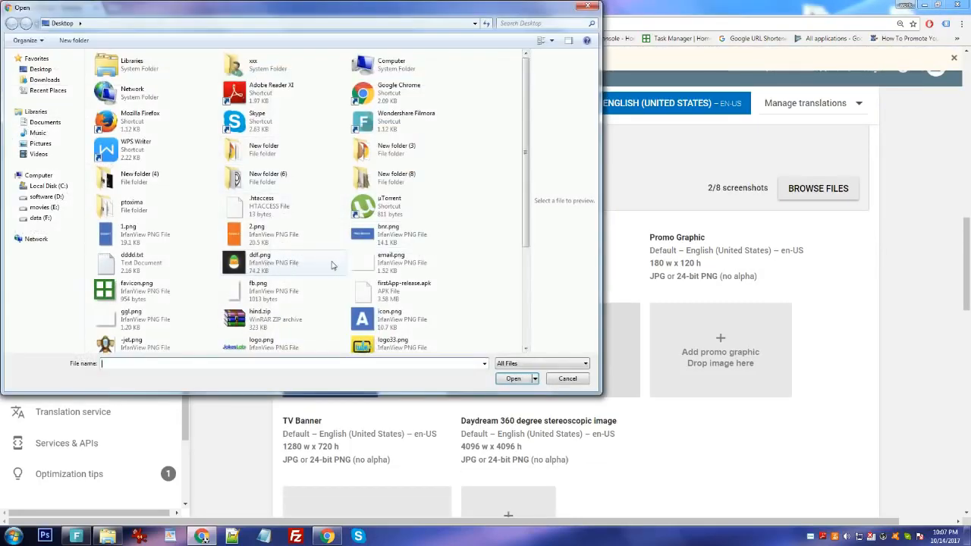
{"action": "left_click", "coordinate": [391, 232]}
{"action": "left_click", "coordinate": [506, 377]}
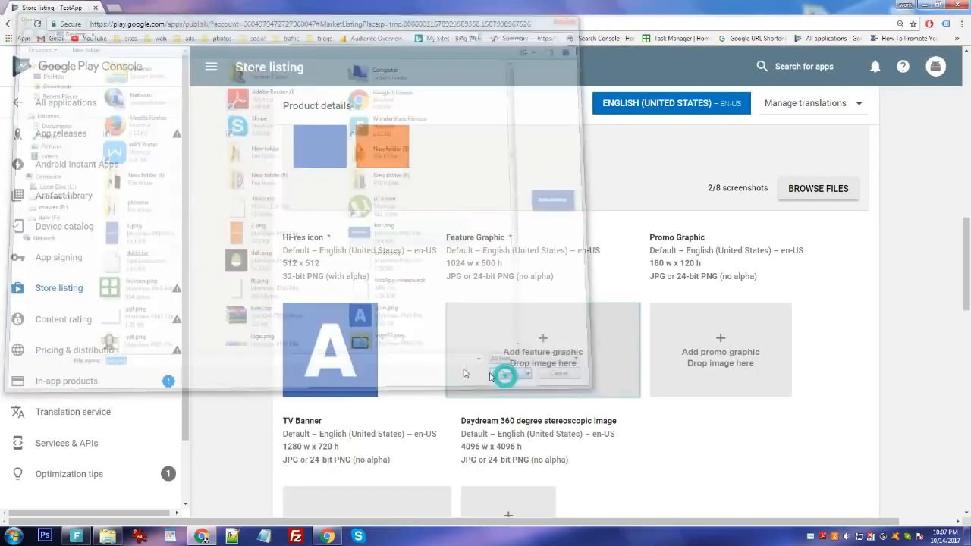
{"action": "scroll", "coordinate": [414, 374], "scroll_direction": "down", "scroll_amount": 4}
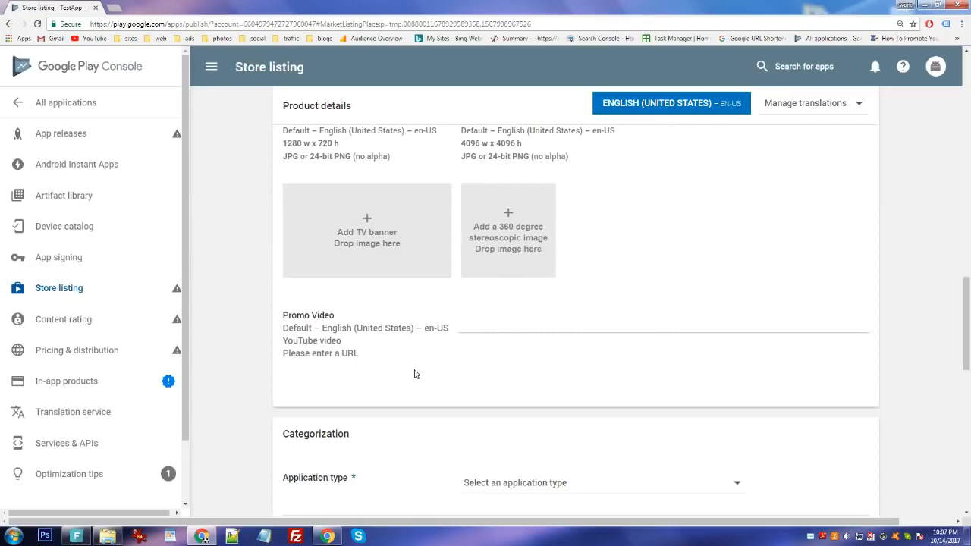
Set application type to Applications and category to Art & Design.
{"action": "scroll", "coordinate": [455, 372], "scroll_direction": "down", "scroll_amount": 1}
{"action": "left_click", "coordinate": [613, 385]}
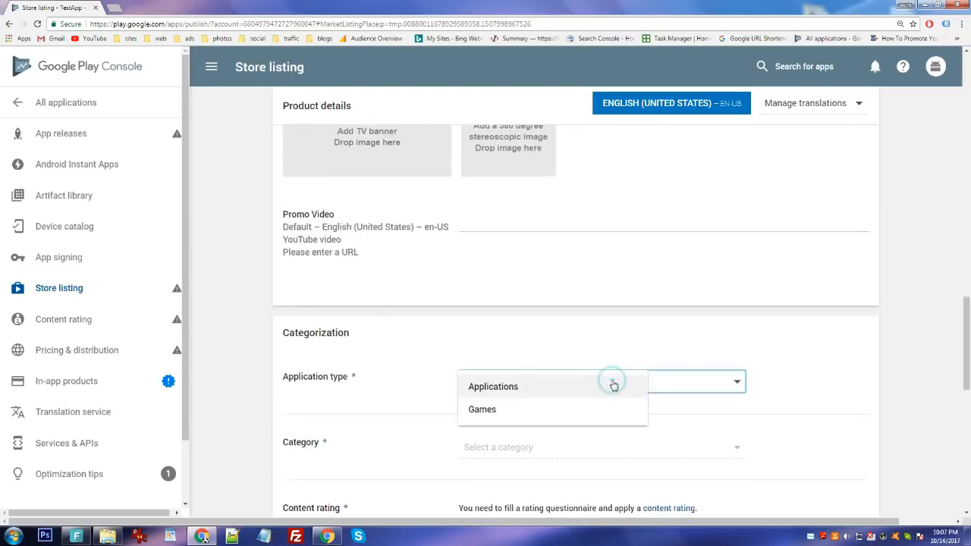
{"action": "left_click", "coordinate": [544, 387]}
{"action": "scroll", "coordinate": [455, 372], "scroll_direction": "down", "scroll_amount": 2}
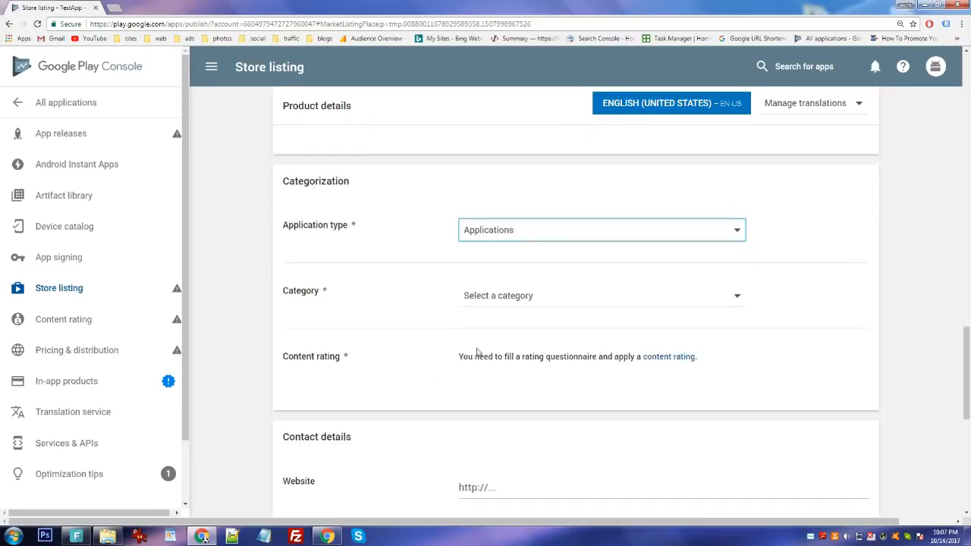
{"action": "left_click", "coordinate": [468, 292]}
{"action": "left_click", "coordinate": [486, 299]}
{"action": "left_click", "coordinate": [412, 353]}
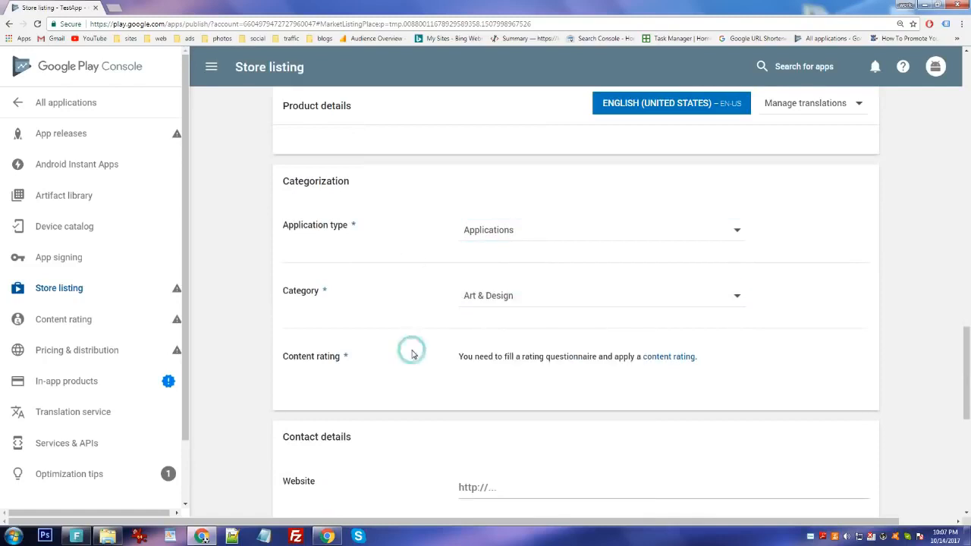
Check the contact email and mark that no privacy policy URL is submitted.
{"action": "scroll", "coordinate": [412, 353], "scroll_direction": "down", "scroll_amount": 2}
{"action": "left_click", "coordinate": [557, 406]}
{"action": "scroll", "coordinate": [512, 285], "scroll_direction": "down", "scroll_amount": 1}
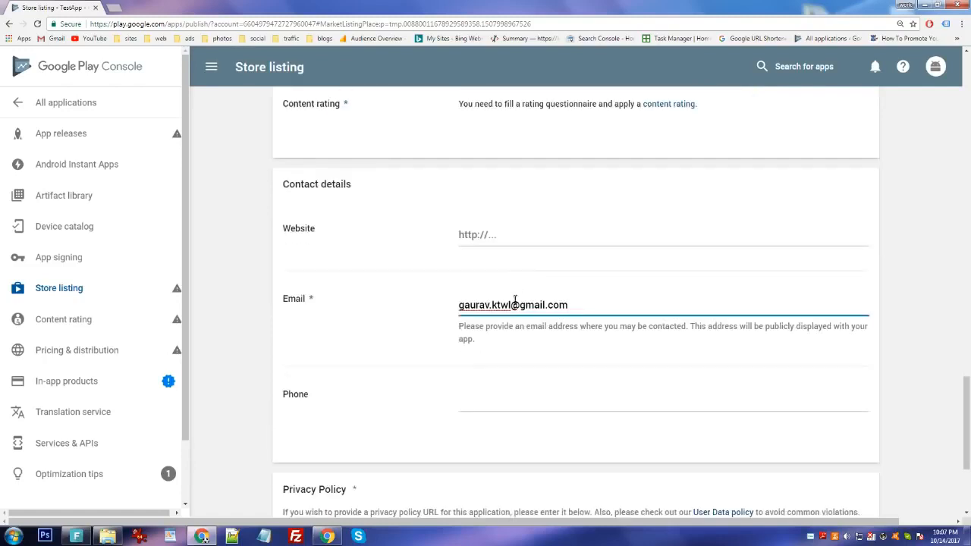
{"action": "scroll", "coordinate": [440, 359], "scroll_direction": "down", "scroll_amount": 3}
{"action": "left_click", "coordinate": [464, 377]}
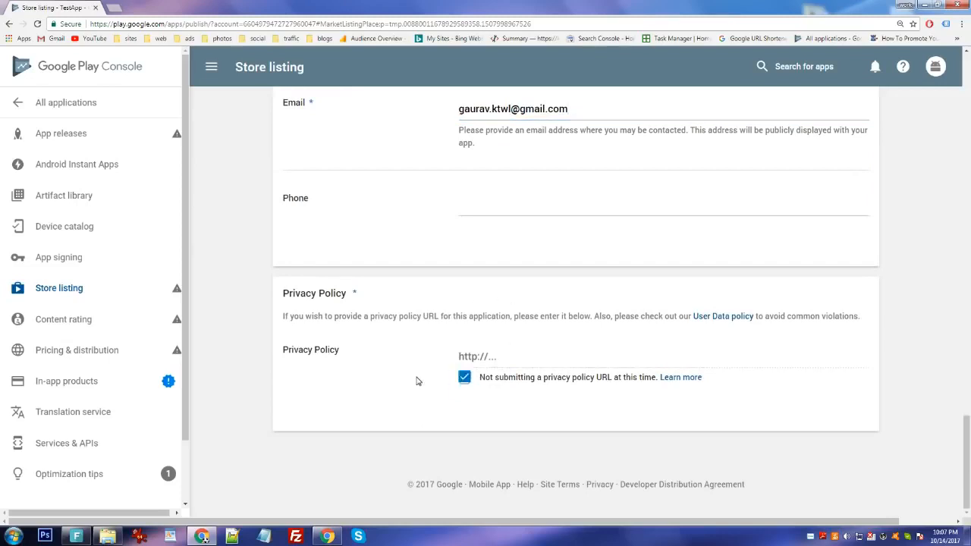
{"action": "scroll", "coordinate": [949, 433], "scroll_direction": "up", "scroll_amount": 15}
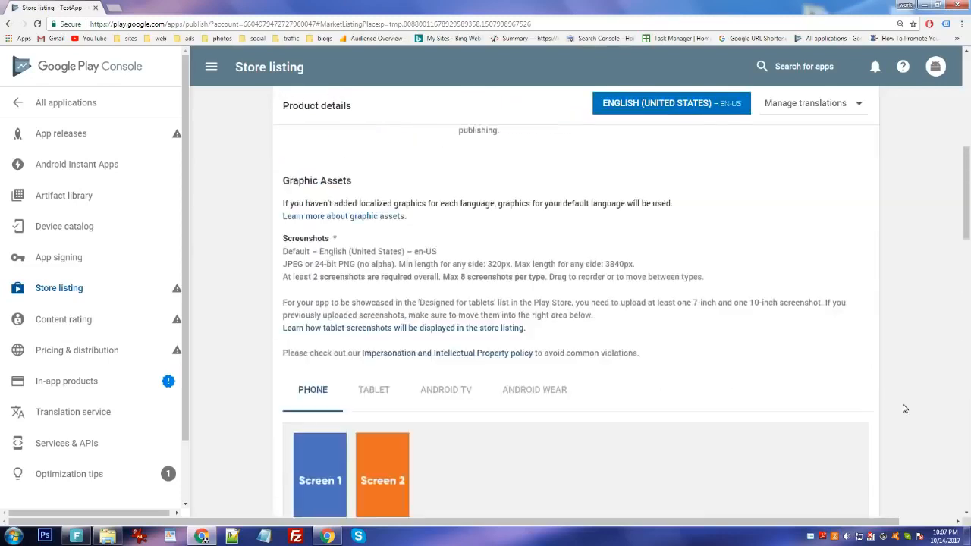
{"action": "scroll", "coordinate": [806, 343], "scroll_direction": "up", "scroll_amount": 3}
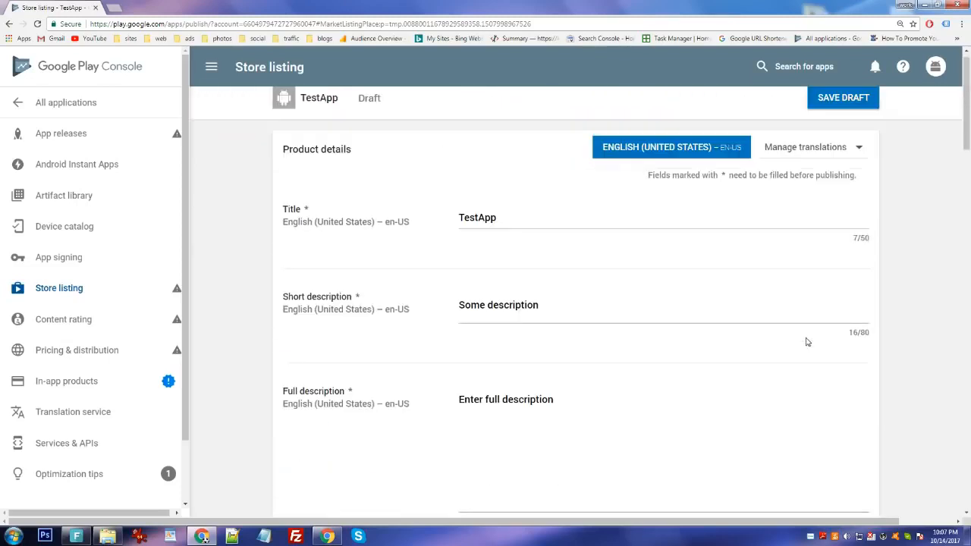
Save the store listing draft and go to the production track under App releases.
{"action": "left_click", "coordinate": [847, 109]}
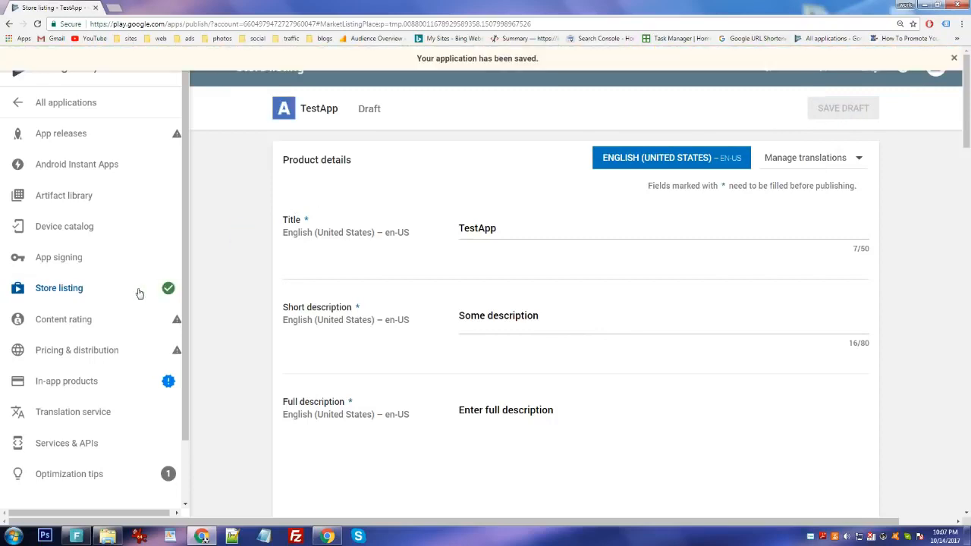
{"action": "left_click", "coordinate": [130, 137]}
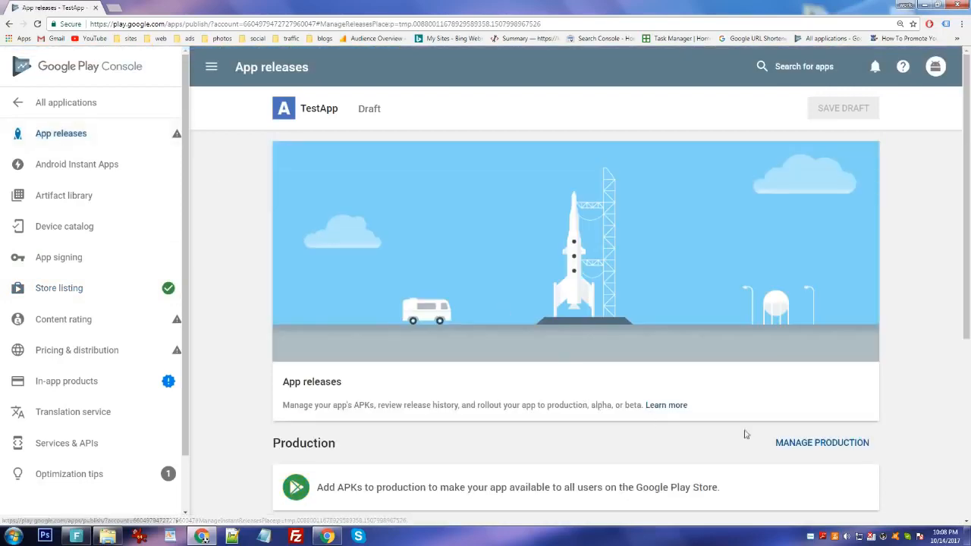
{"action": "left_click", "coordinate": [846, 449]}
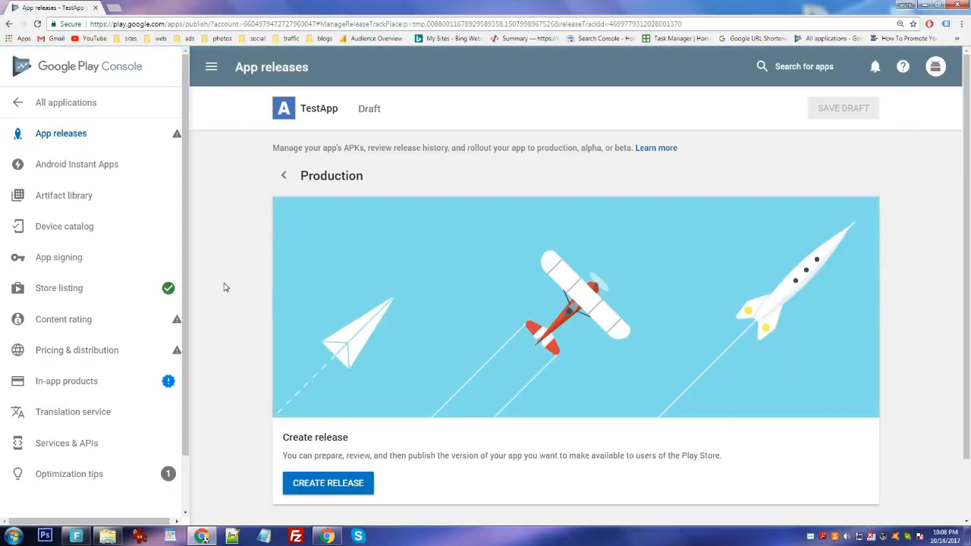
Create a new production release and opt out of Google Play App Signing.
{"action": "scroll", "coordinate": [246, 301], "scroll_direction": "down", "scroll_amount": 2}
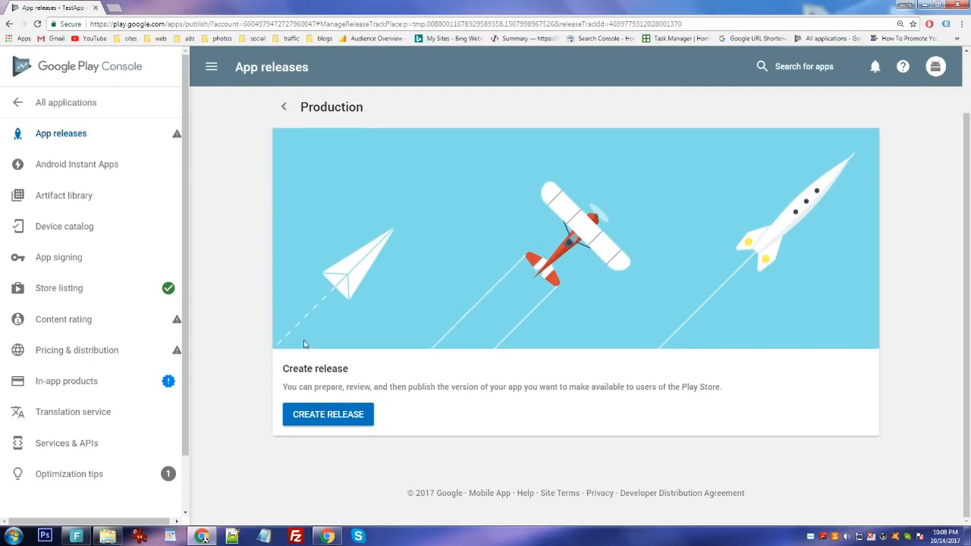
{"action": "left_click", "coordinate": [329, 415]}
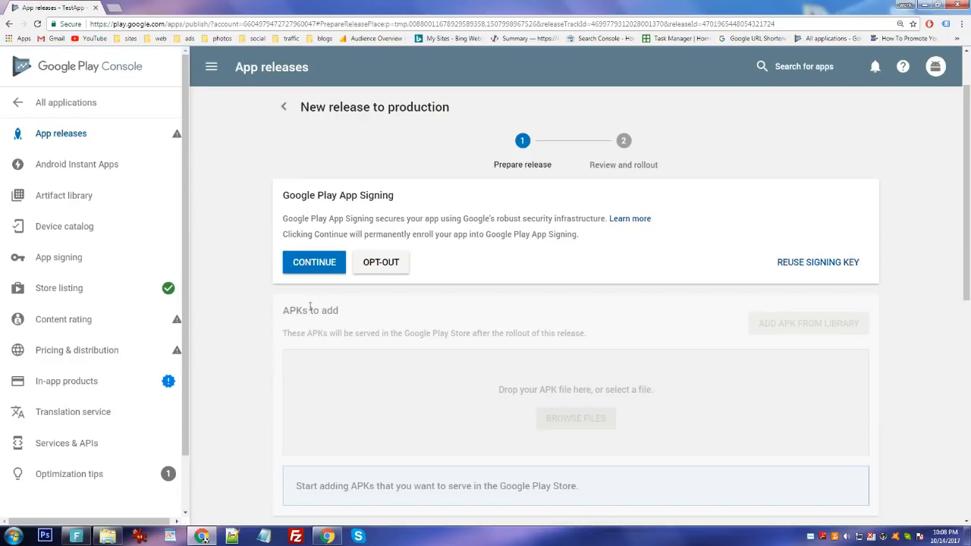
{"action": "scroll", "coordinate": [310, 306], "scroll_direction": "down", "scroll_amount": 1}
{"action": "left_click", "coordinate": [393, 220]}
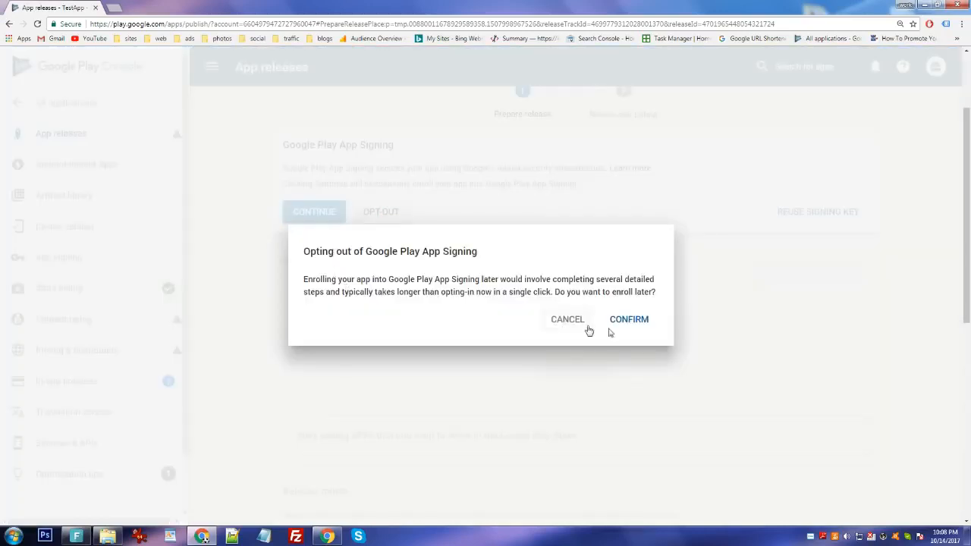
Confirm the signing opt-out and upload firstApp-release.apk (version code 10000) to the release.
{"action": "left_click", "coordinate": [634, 321]}
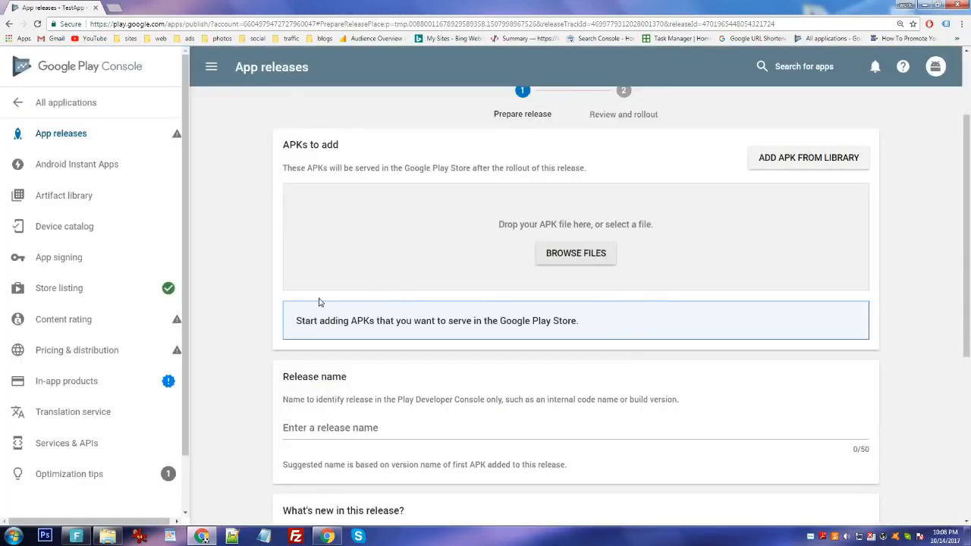
{"action": "left_click", "coordinate": [581, 258]}
{"action": "scroll", "coordinate": [487, 316], "scroll_direction": "down", "scroll_amount": 5}
{"action": "left_click", "coordinate": [448, 317]}
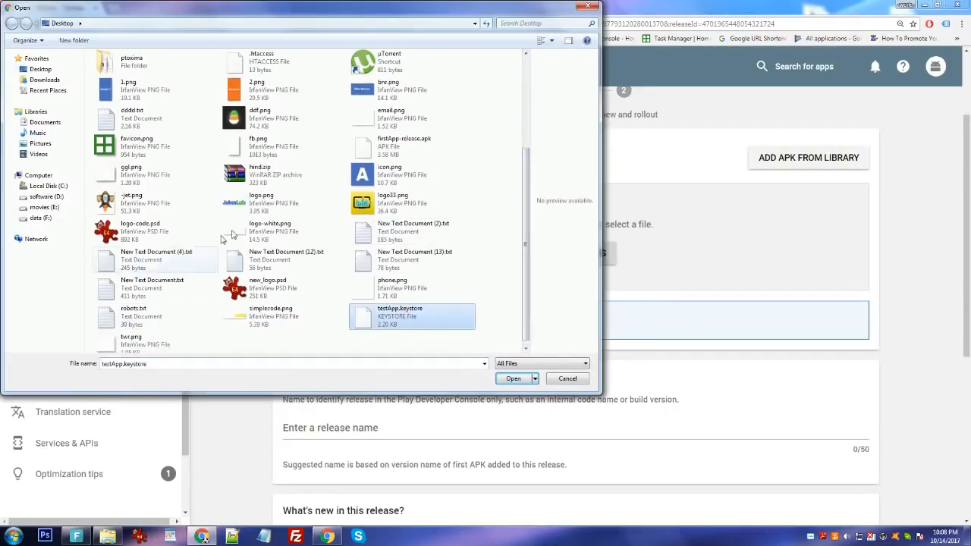
{"action": "left_click", "coordinate": [404, 143]}
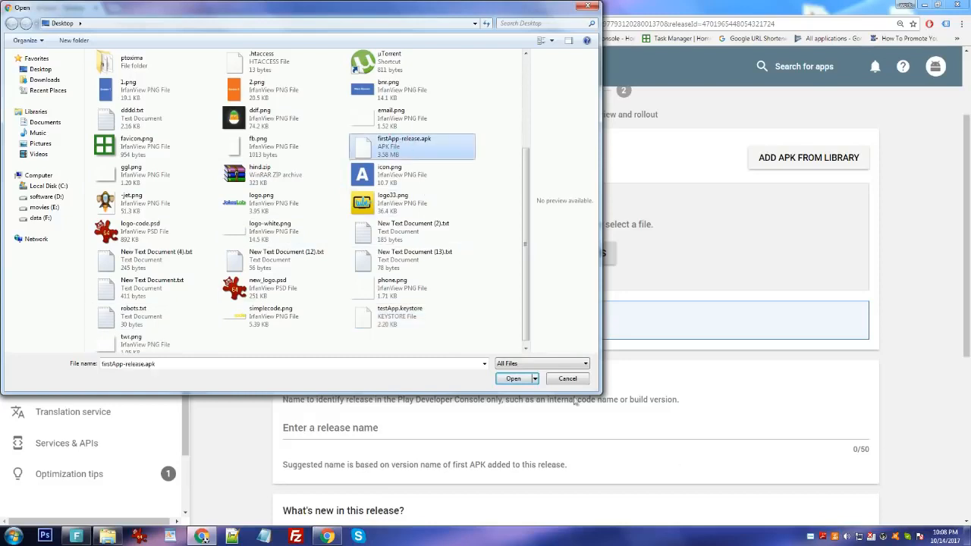
{"action": "left_click", "coordinate": [514, 379]}
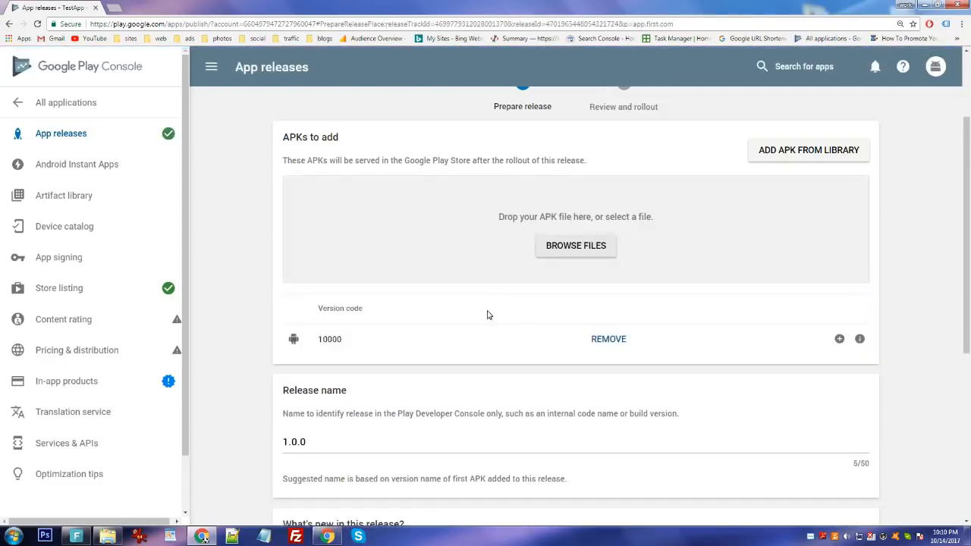
Review production release 1.0.0 so it is ready to roll out.
{"action": "scroll", "coordinate": [488, 315], "scroll_direction": "down", "scroll_amount": 2}
{"action": "scroll", "coordinate": [435, 336], "scroll_direction": "down", "scroll_amount": 3}
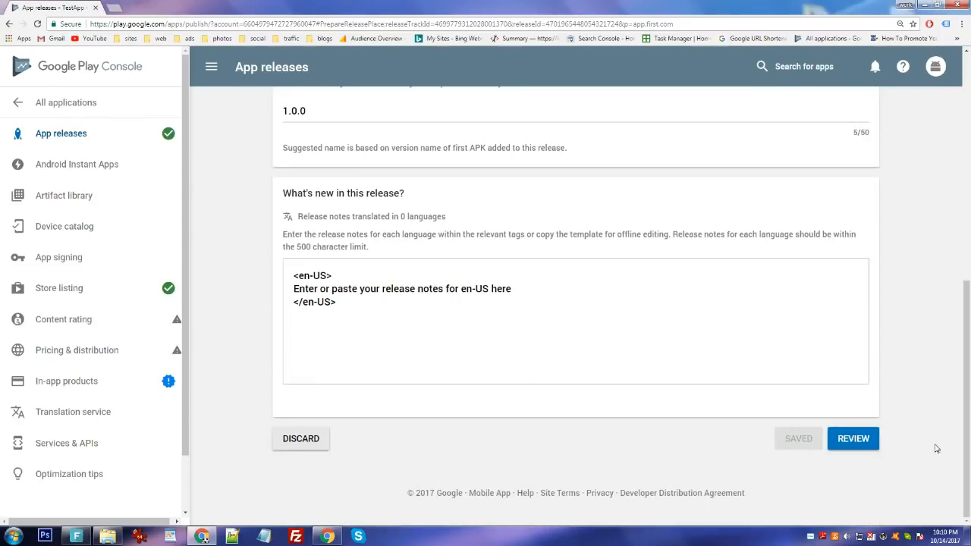
{"action": "left_click", "coordinate": [854, 439]}
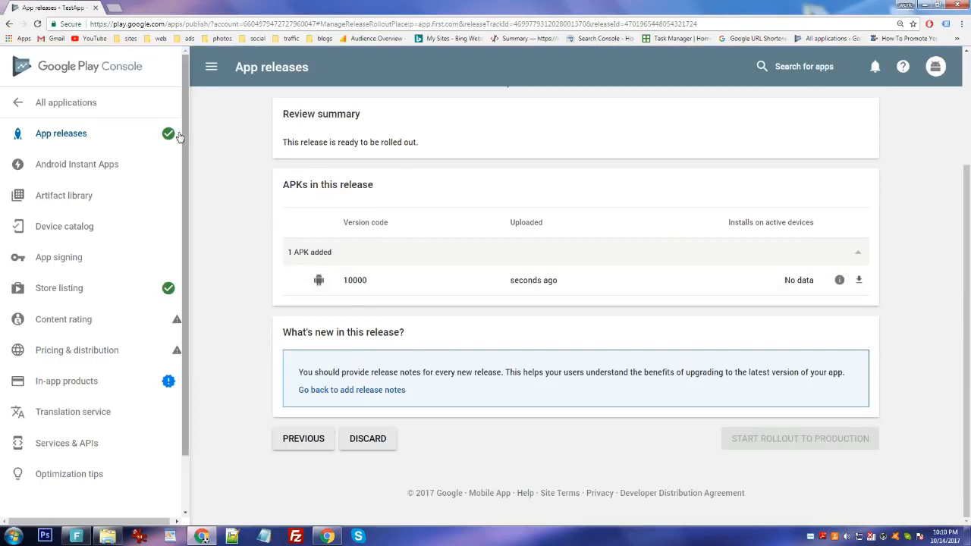
Open the content rating section and start the questionnaire.
{"action": "left_click", "coordinate": [132, 324]}
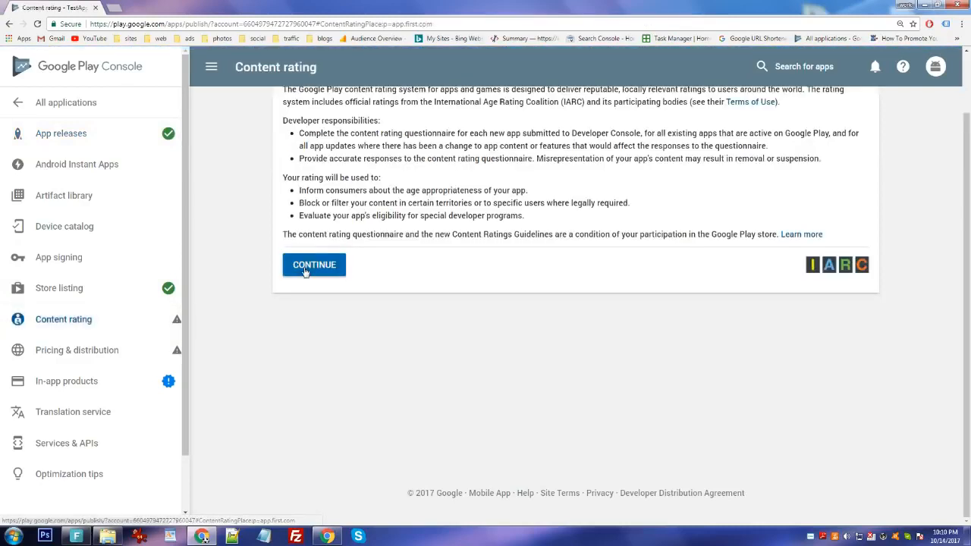
{"action": "left_click", "coordinate": [314, 265]}
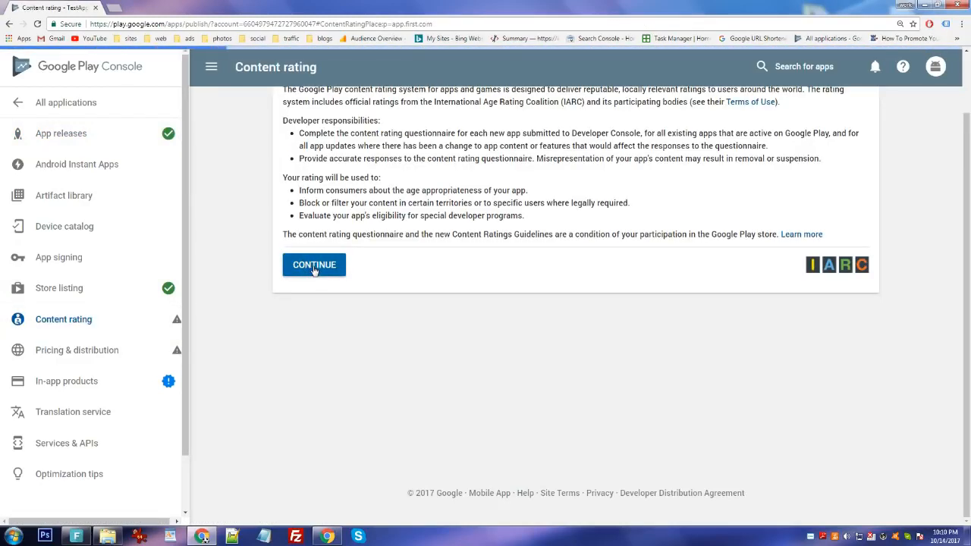
{"action": "scroll", "coordinate": [361, 326], "scroll_direction": "up", "scroll_amount": 4}
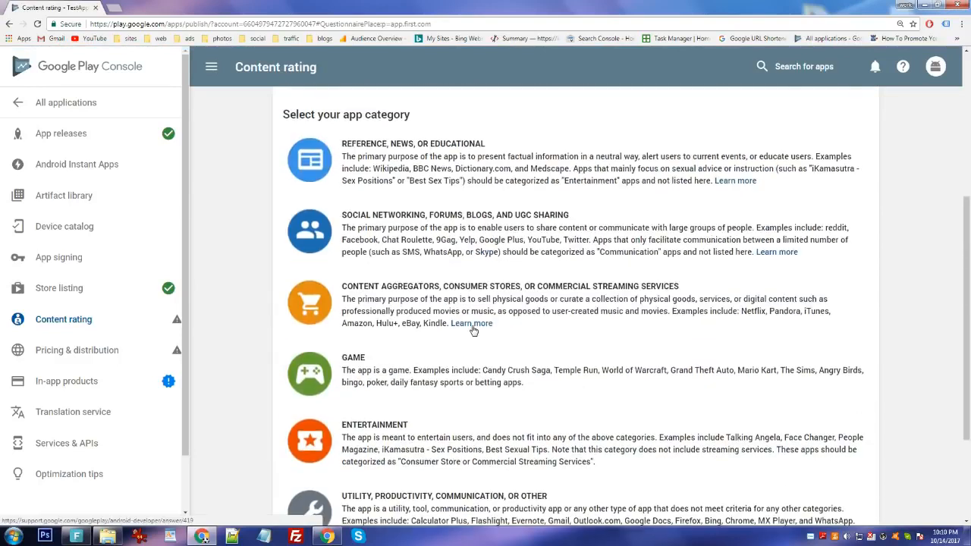
{"action": "scroll", "coordinate": [474, 330], "scroll_direction": "up", "scroll_amount": 2}
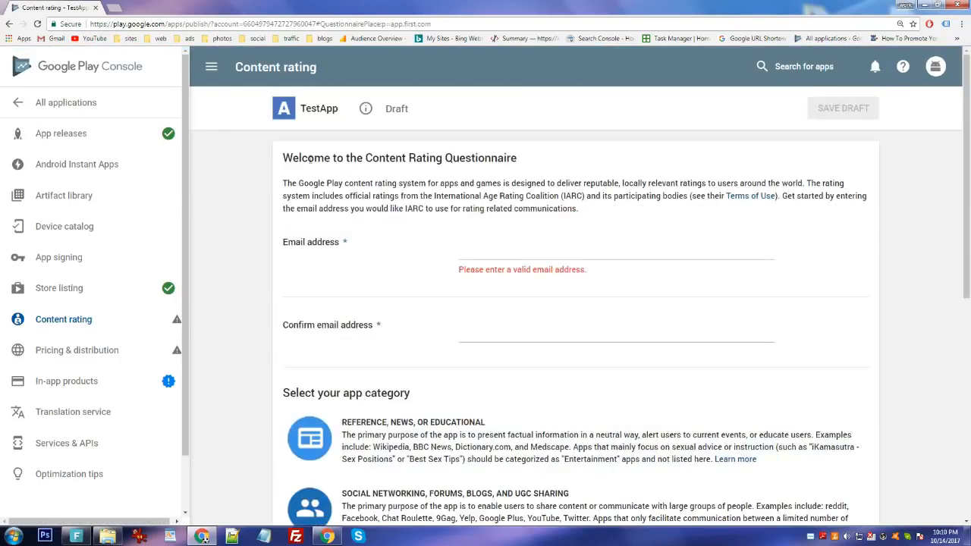
Enter the contact e-mail address and paste the same address into the confirmation field.
{"action": "left_click", "coordinate": [500, 249]}
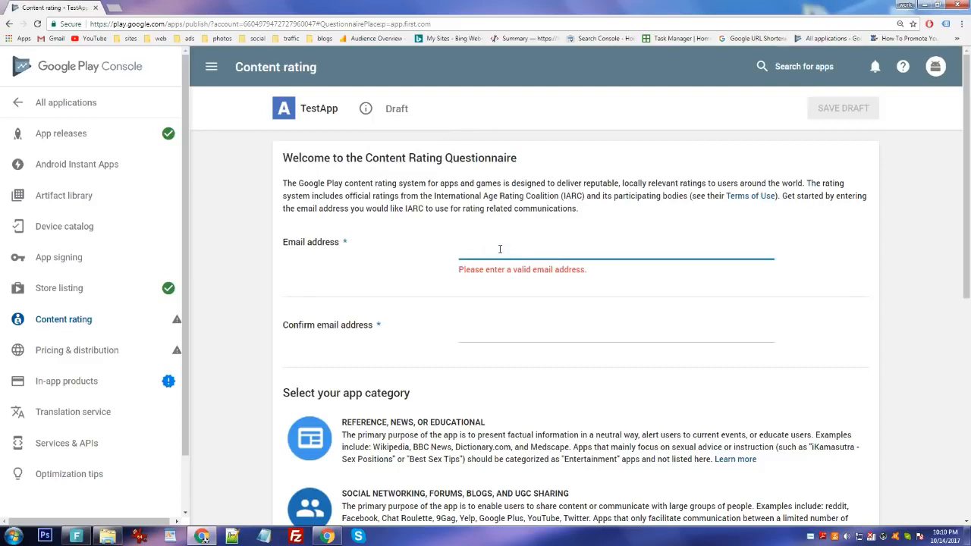
{"action": "left_click_drag", "start_coordinate": [570, 248], "coordinate": [458, 248]}
{"action": "key", "text": "ctrl+c"}
{"action": "left_click", "coordinate": [559, 321]}
{"action": "key", "text": "ctrl+v"}
{"action": "scroll", "coordinate": [344, 340], "scroll_direction": "down", "scroll_amount": 2}
{"action": "scroll", "coordinate": [344, 340], "scroll_direction": "down", "scroll_amount": 4}
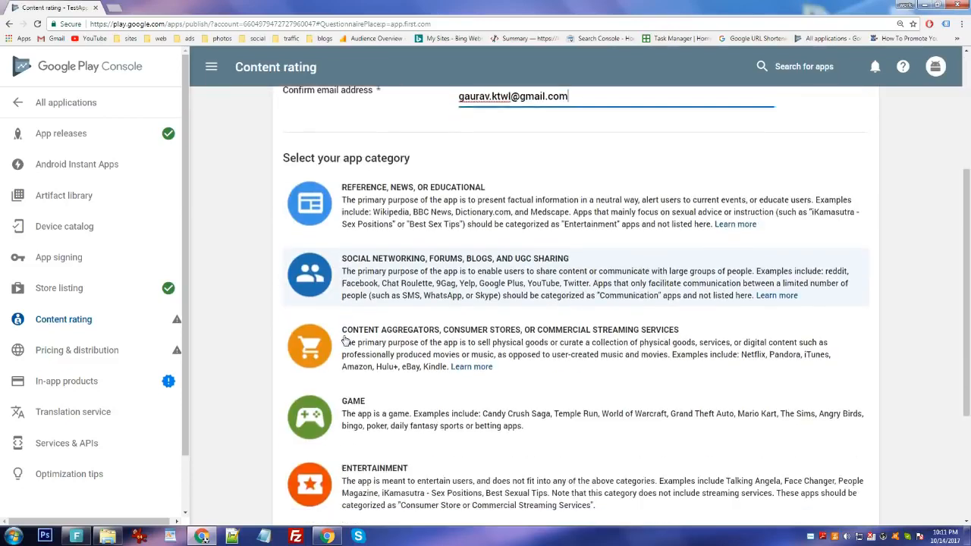
{"action": "scroll", "coordinate": [382, 328], "scroll_direction": "up", "scroll_amount": 3}
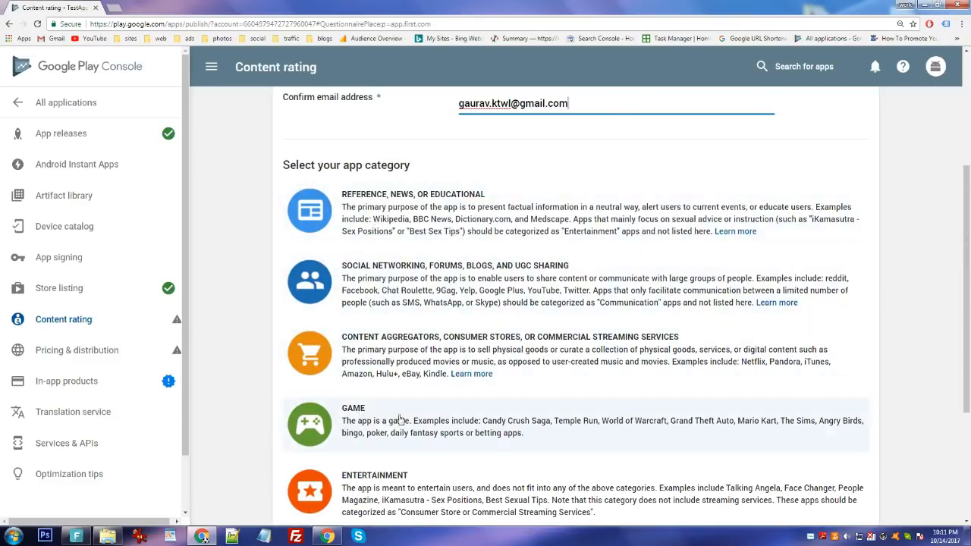
Choose the Entertainment category and answer No to every content rating question.
{"action": "left_click", "coordinate": [404, 487]}
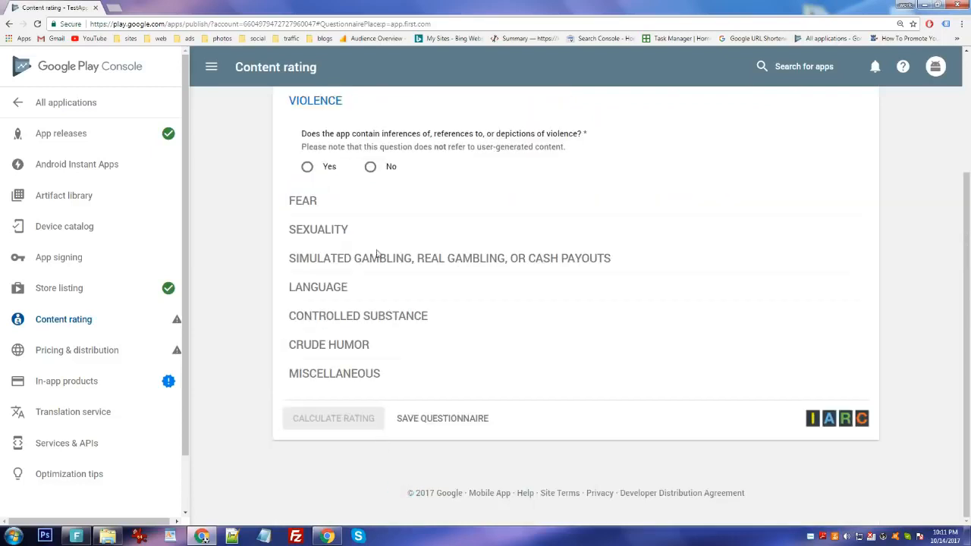
{"action": "left_click", "coordinate": [370, 166]}
{"action": "left_click", "coordinate": [370, 215]}
{"action": "left_click", "coordinate": [371, 315]}
{"action": "left_click", "coordinate": [388, 316]}
{"action": "left_click", "coordinate": [392, 314]}
{"action": "left_click", "coordinate": [371, 313]}
{"action": "left_click", "coordinate": [372, 334]}
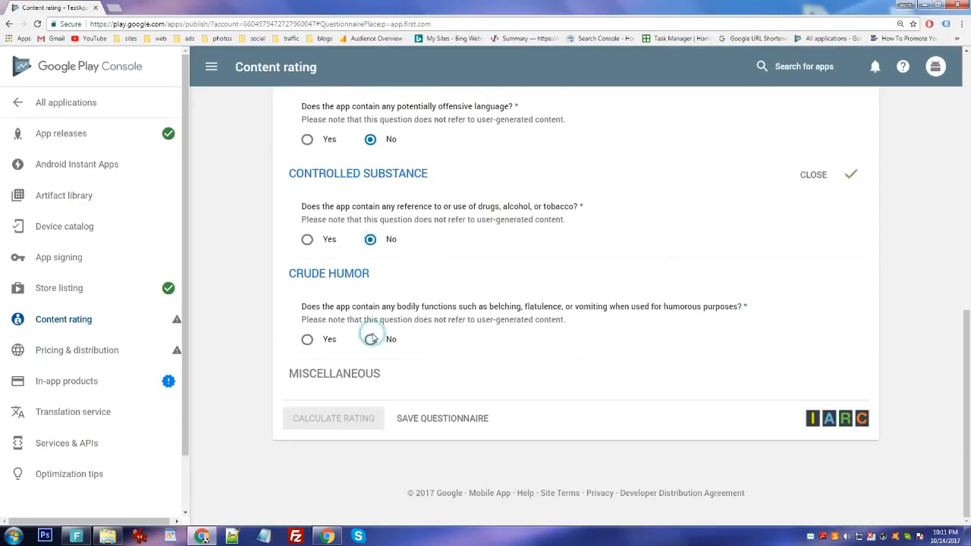
{"action": "left_click", "coordinate": [370, 215]}
{"action": "left_click", "coordinate": [370, 266]}
{"action": "left_click", "coordinate": [370, 317]}
{"action": "left_click", "coordinate": [371, 369]}
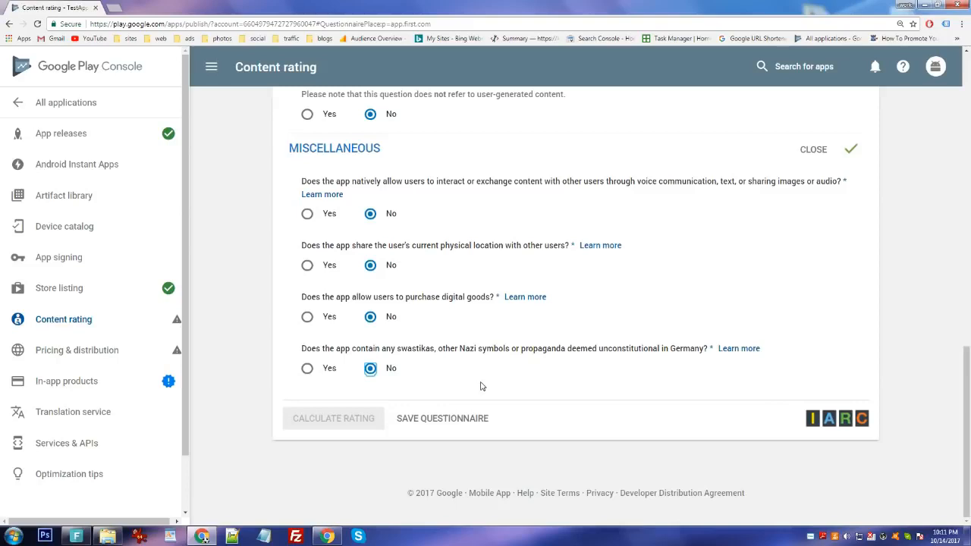
Save the questionnaire, calculate the content rating and apply it to TestApp.
{"action": "left_click", "coordinate": [457, 422]}
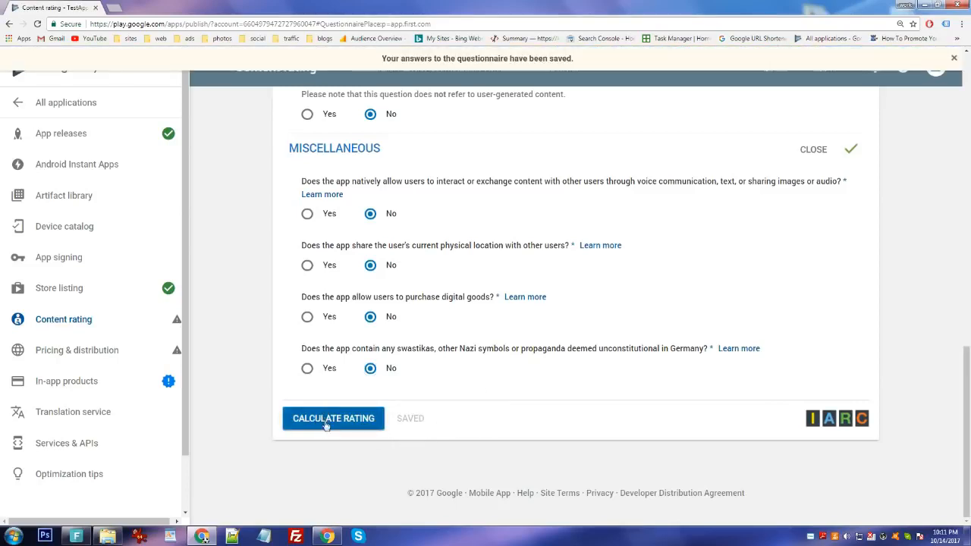
{"action": "left_click", "coordinate": [340, 423]}
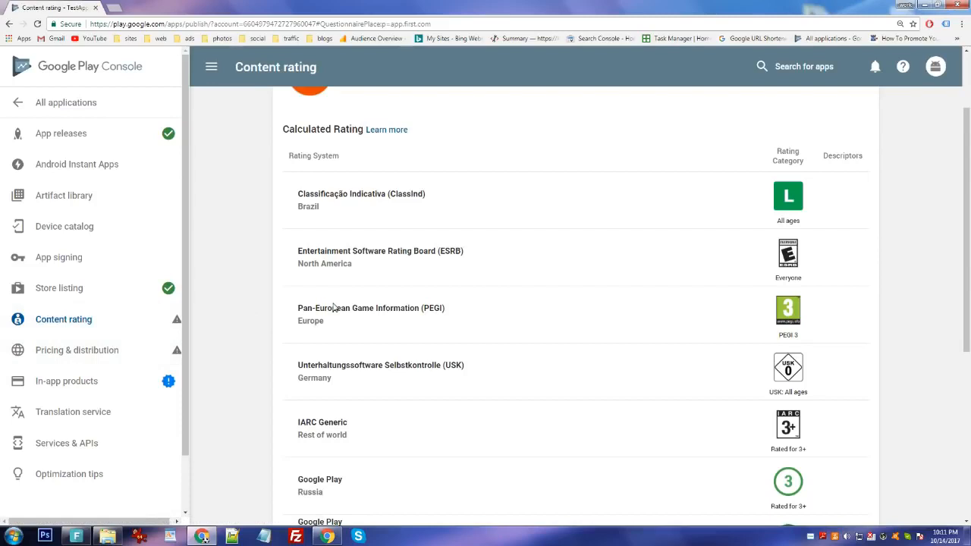
{"action": "scroll", "coordinate": [334, 307], "scroll_direction": "up", "scroll_amount": 2}
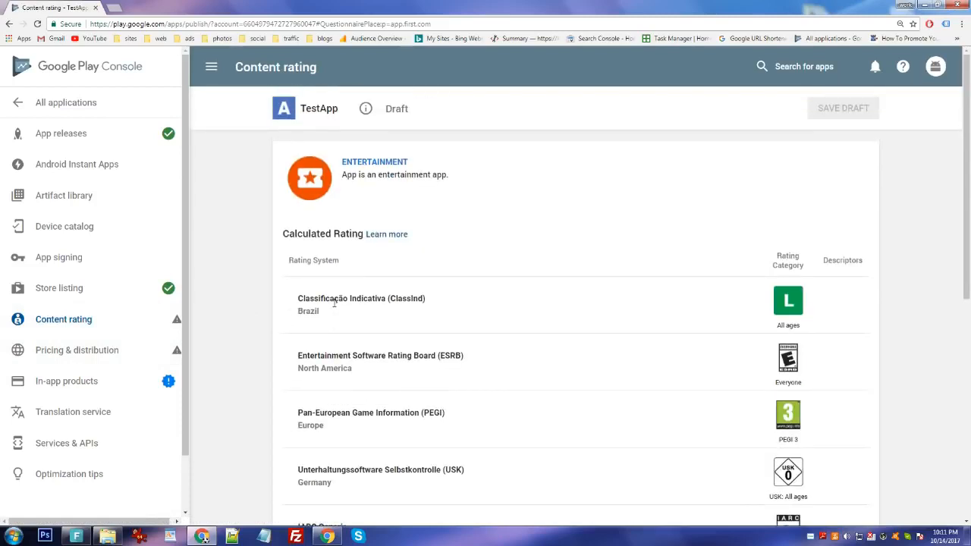
{"action": "scroll", "coordinate": [334, 302], "scroll_direction": "down", "scroll_amount": 5}
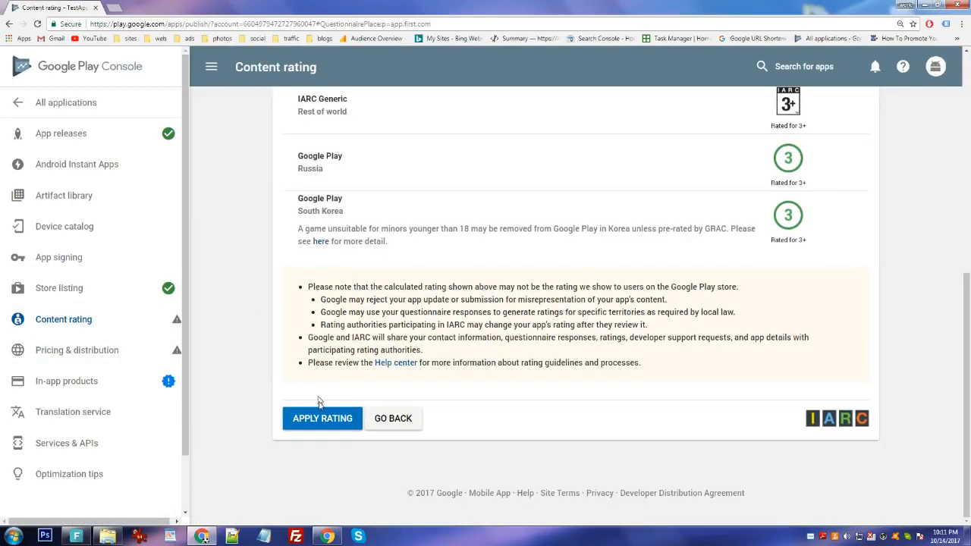
{"action": "left_click", "coordinate": [321, 425]}
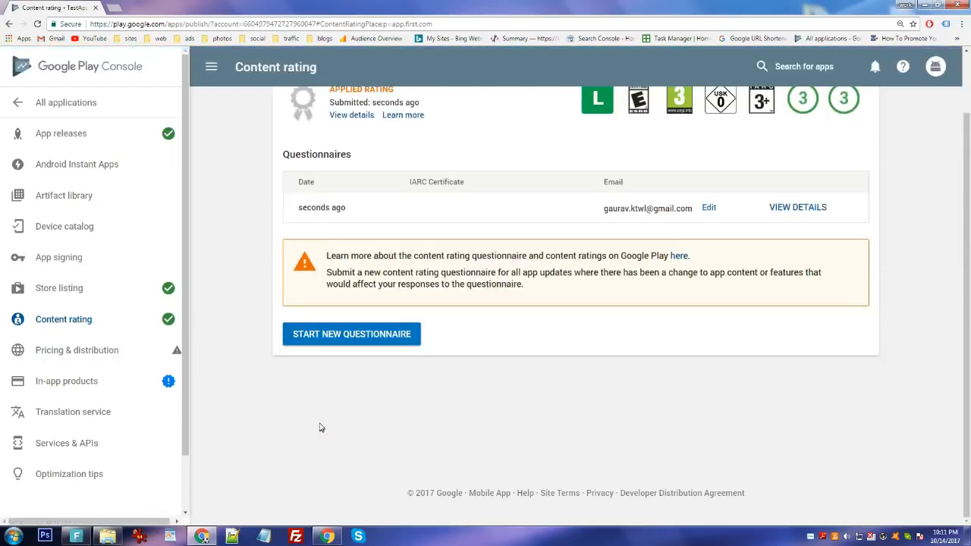
{"action": "left_click", "coordinate": [144, 360]}
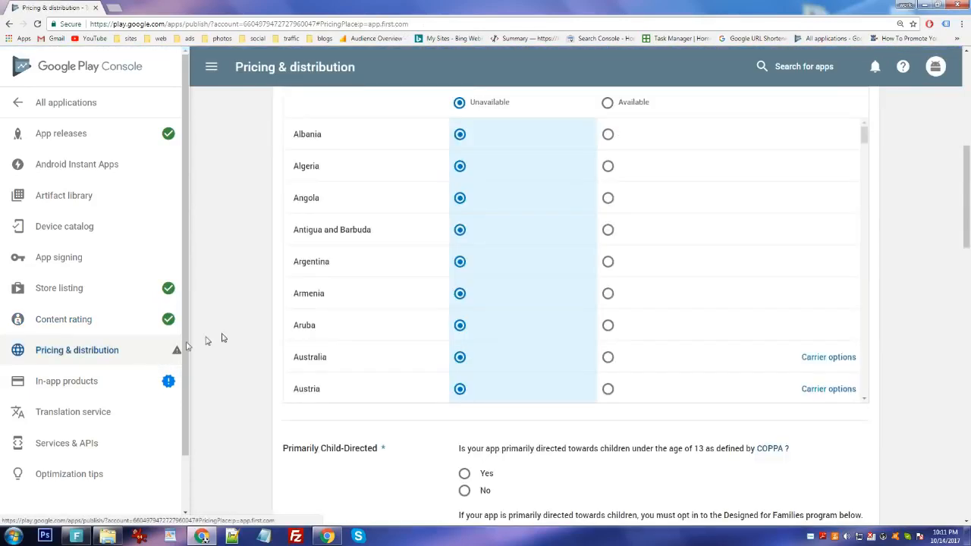
Make TestApp available in all countries, not primarily child-directed, and ad-free.
{"action": "scroll", "coordinate": [347, 234], "scroll_direction": "up", "scroll_amount": 5}
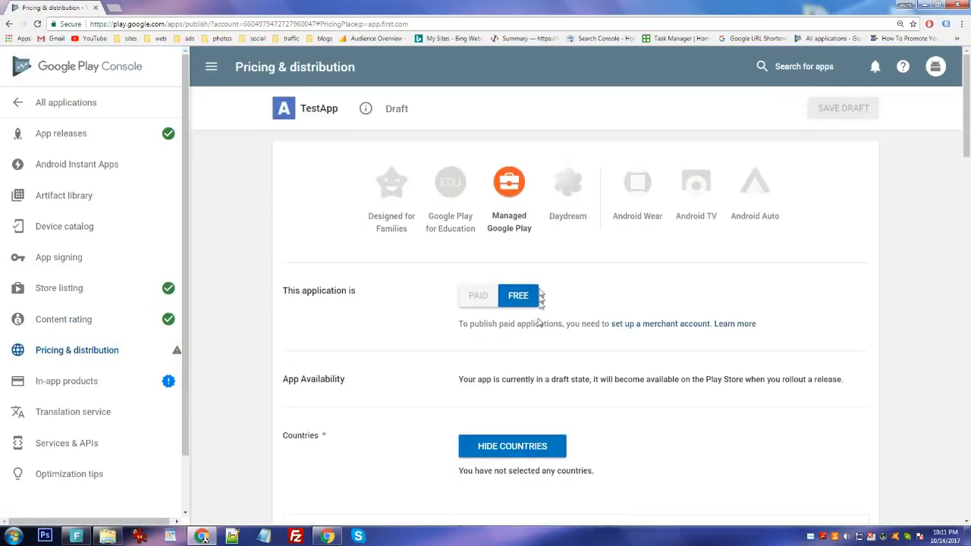
{"action": "scroll", "coordinate": [540, 323], "scroll_direction": "down", "scroll_amount": 2}
{"action": "scroll", "coordinate": [545, 329], "scroll_direction": "down", "scroll_amount": 1}
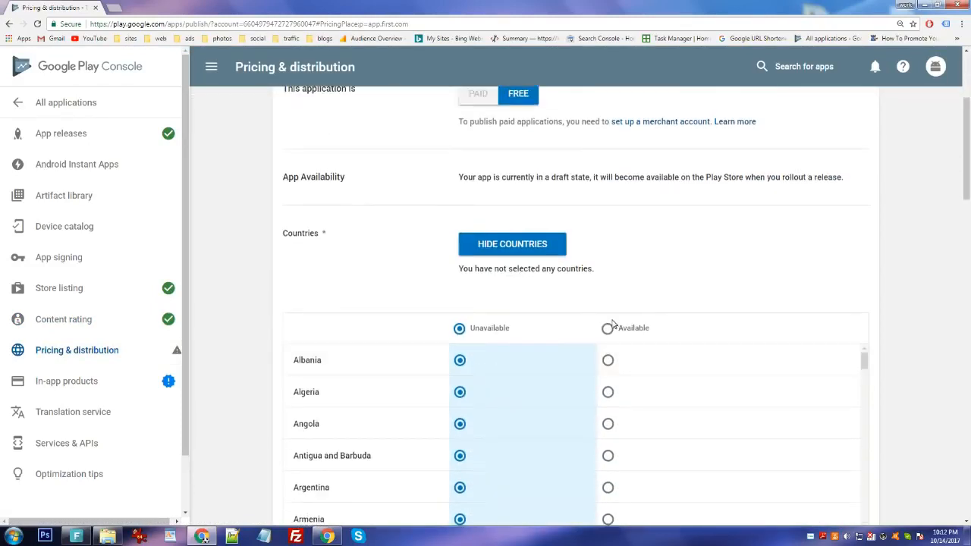
{"action": "left_click", "coordinate": [608, 328]}
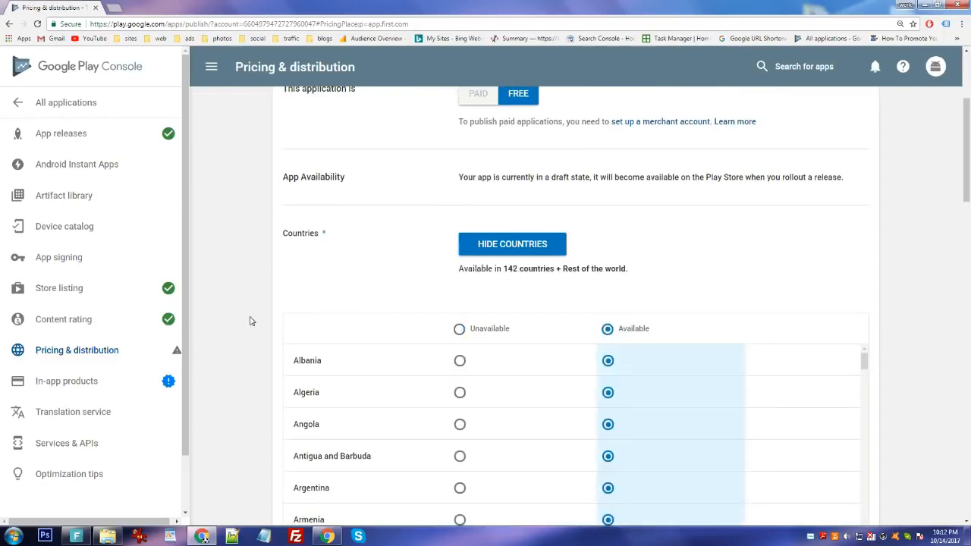
{"action": "scroll", "coordinate": [251, 321], "scroll_direction": "down", "scroll_amount": 2}
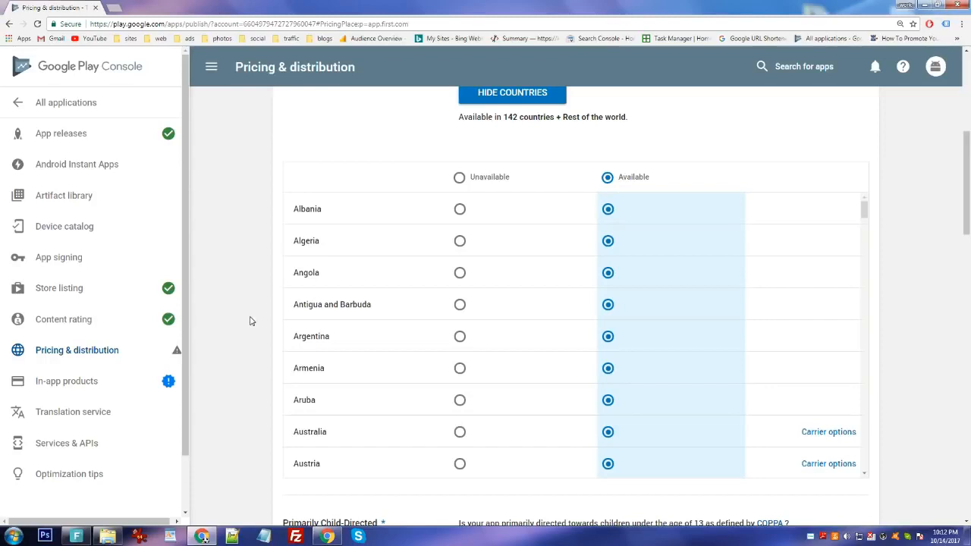
{"action": "scroll", "coordinate": [264, 311], "scroll_direction": "down", "scroll_amount": 5}
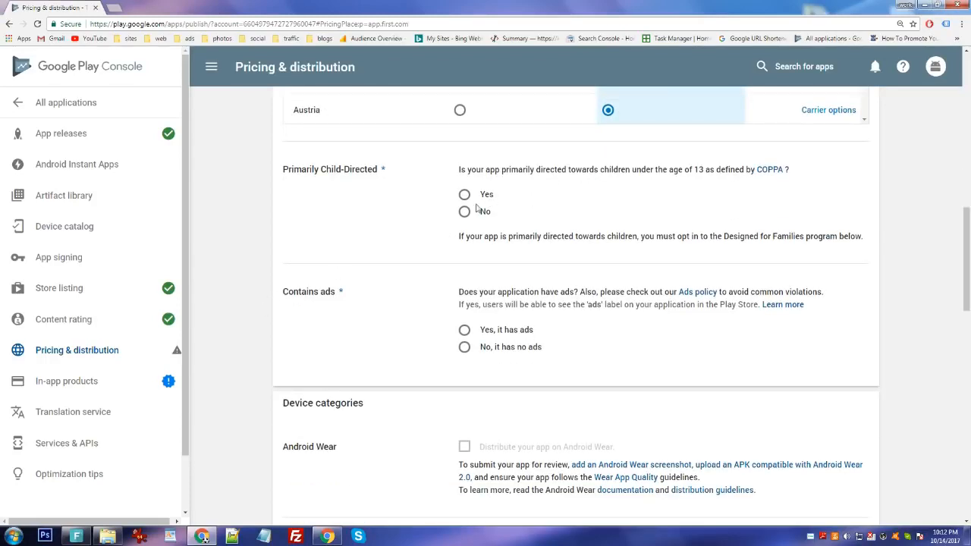
{"action": "left_click", "coordinate": [464, 213]}
{"action": "left_click", "coordinate": [466, 350]}
Acknowledge US export laws and Android Content Guidelines, then save the pricing draft.
{"action": "scroll", "coordinate": [245, 332], "scroll_direction": "down", "scroll_amount": 2}
{"action": "scroll", "coordinate": [245, 332], "scroll_direction": "down", "scroll_amount": 5}
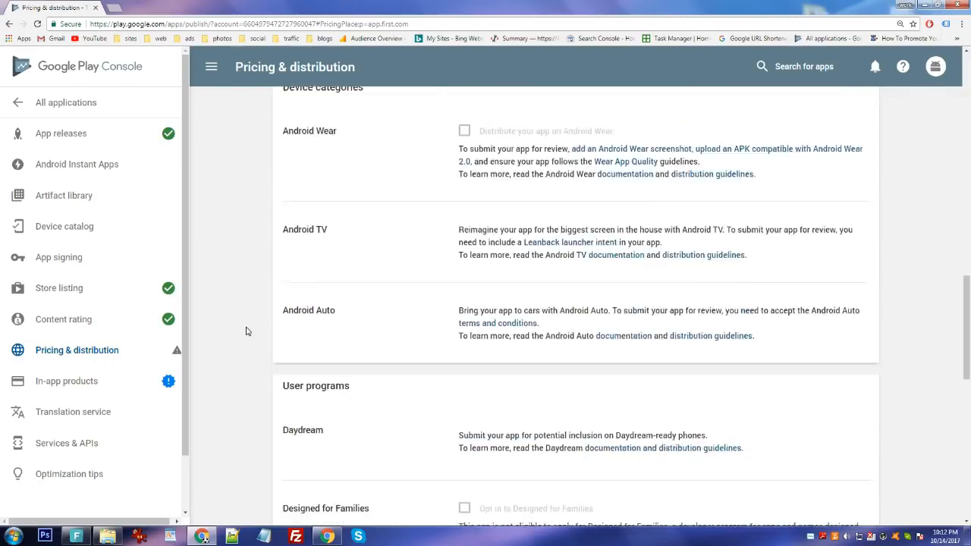
{"action": "scroll", "coordinate": [245, 332], "scroll_direction": "down", "scroll_amount": 5}
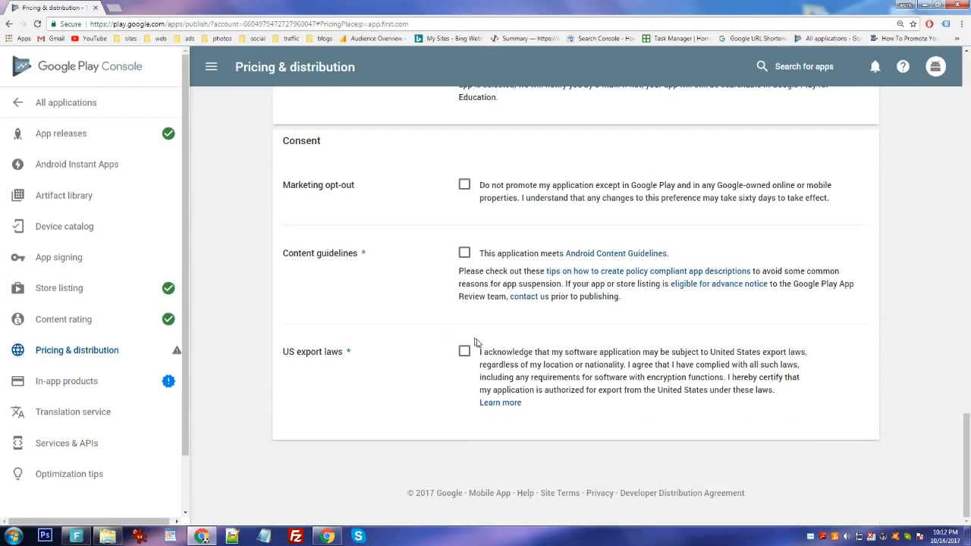
{"action": "left_click", "coordinate": [466, 354]}
{"action": "left_click", "coordinate": [464, 252]}
{"action": "scroll", "coordinate": [914, 325], "scroll_direction": "up", "scroll_amount": 4}
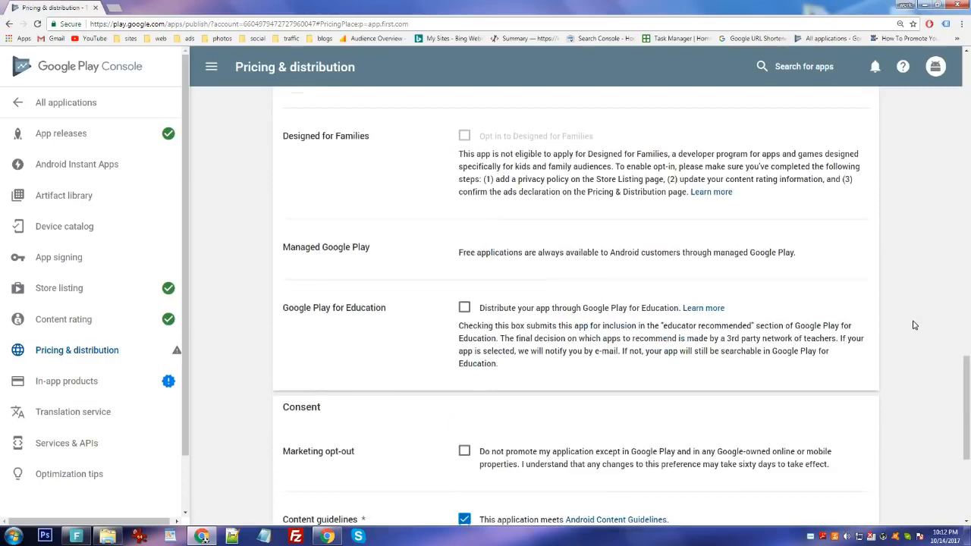
{"action": "scroll", "coordinate": [915, 325], "scroll_direction": "up", "scroll_amount": 15}
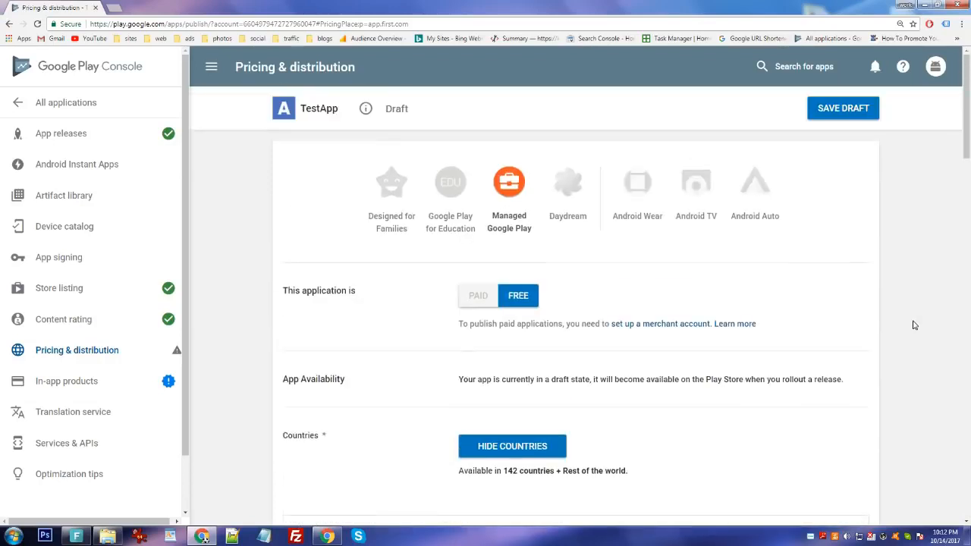
{"action": "left_click", "coordinate": [846, 113]}
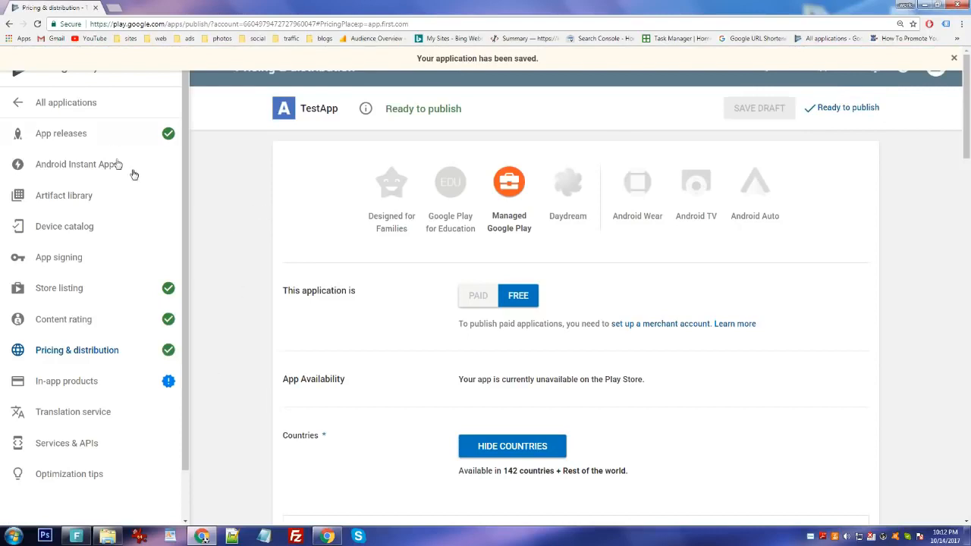
{"action": "left_click", "coordinate": [90, 135]}
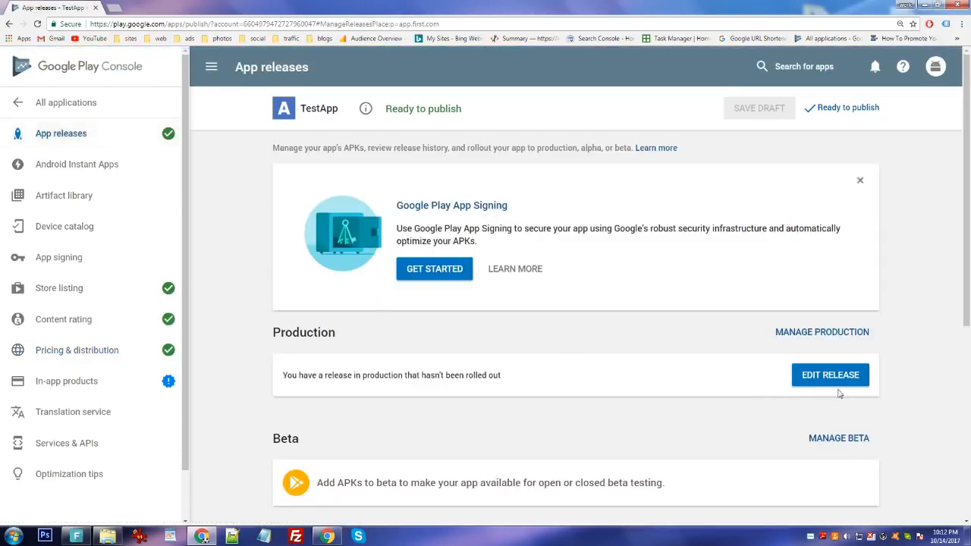
Open the unreleased production release 1.0.0 for editing and send it to review.
{"action": "left_click", "coordinate": [826, 338]}
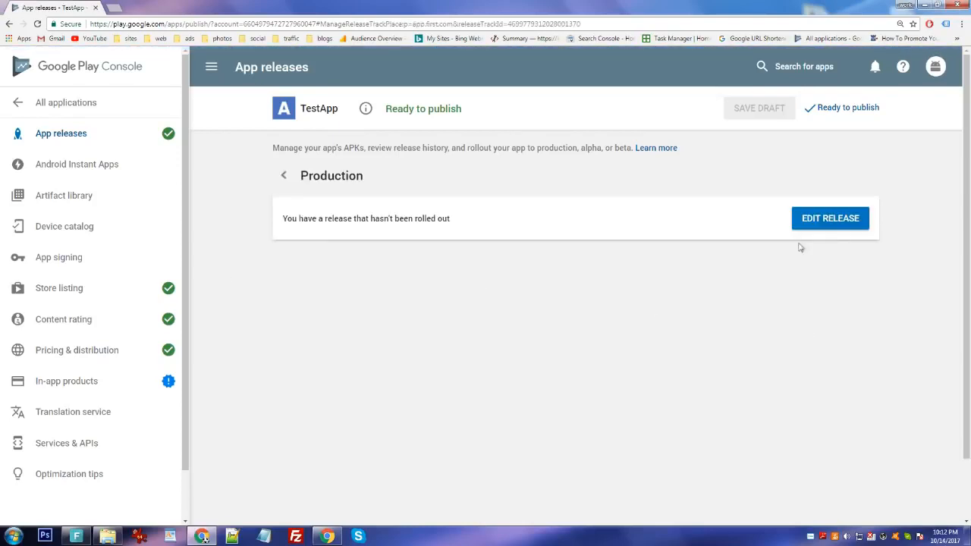
{"action": "left_click", "coordinate": [820, 219]}
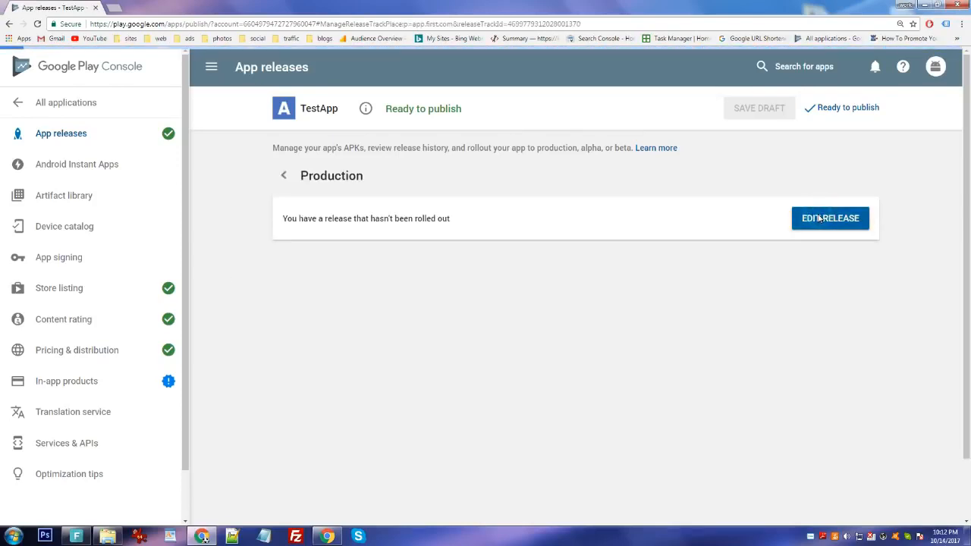
{"action": "scroll", "coordinate": [265, 278], "scroll_direction": "down", "scroll_amount": 6}
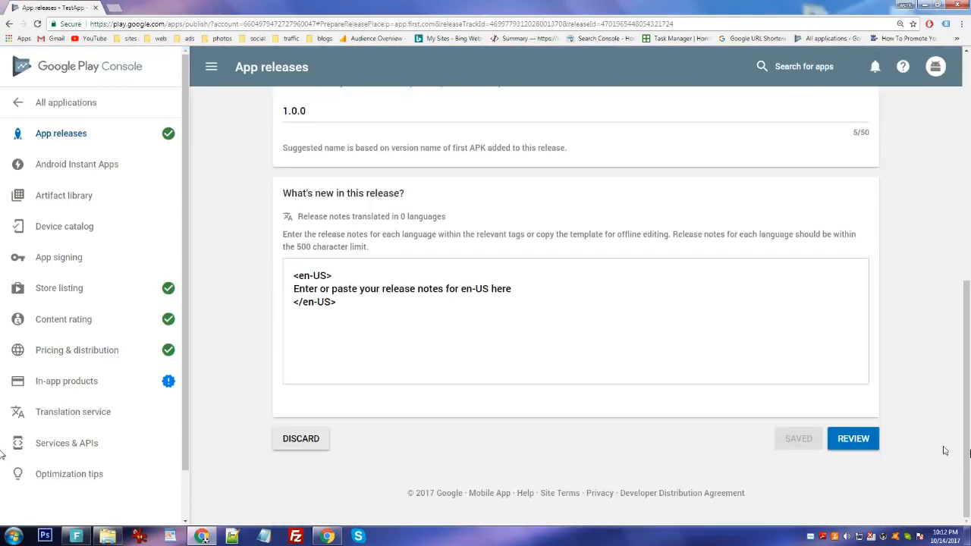
{"action": "left_click", "coordinate": [854, 440]}
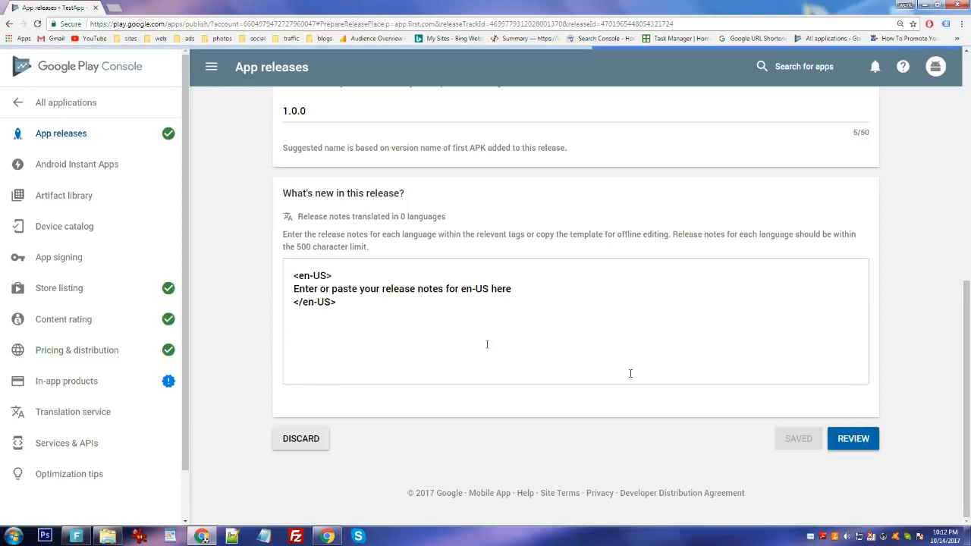